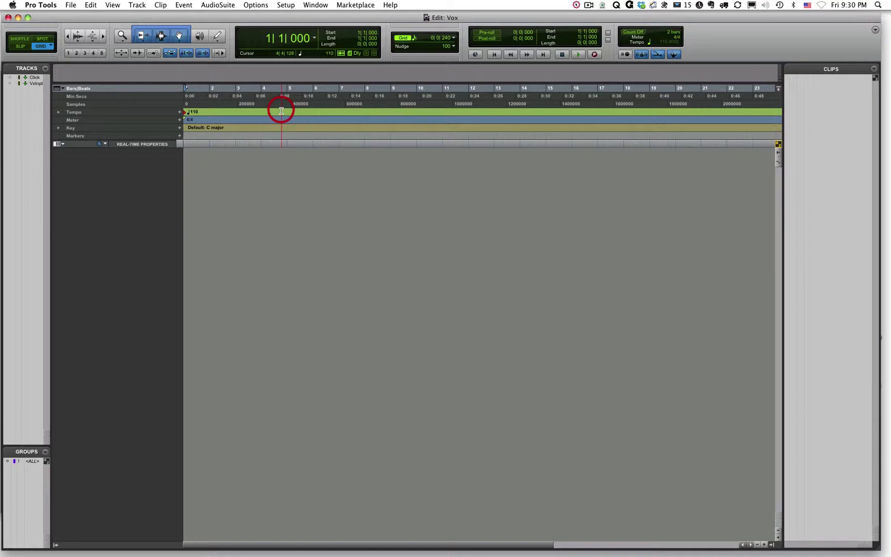
# Open the New Tracks dialog and look through the channel format and track type choices, leaving them at Mono and Audio Track
pyautogui.click(138, 6)
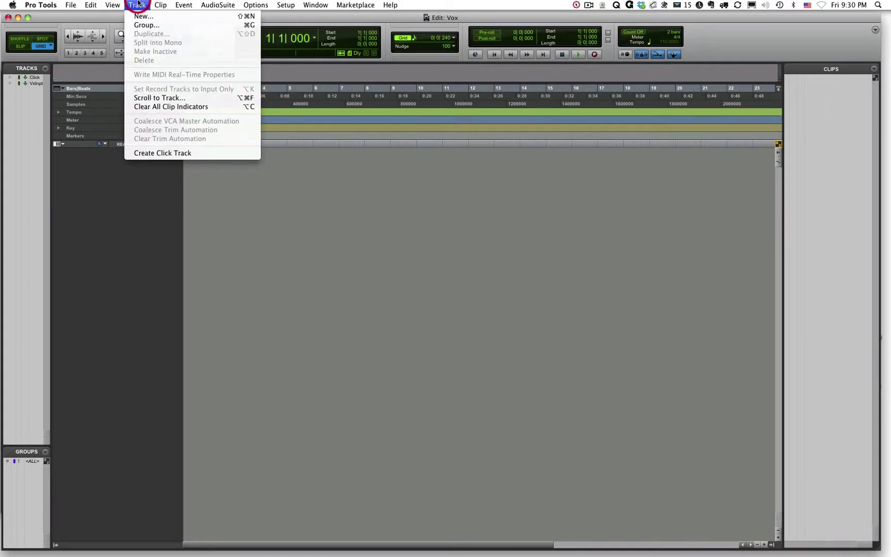
pyautogui.click(138, 5)
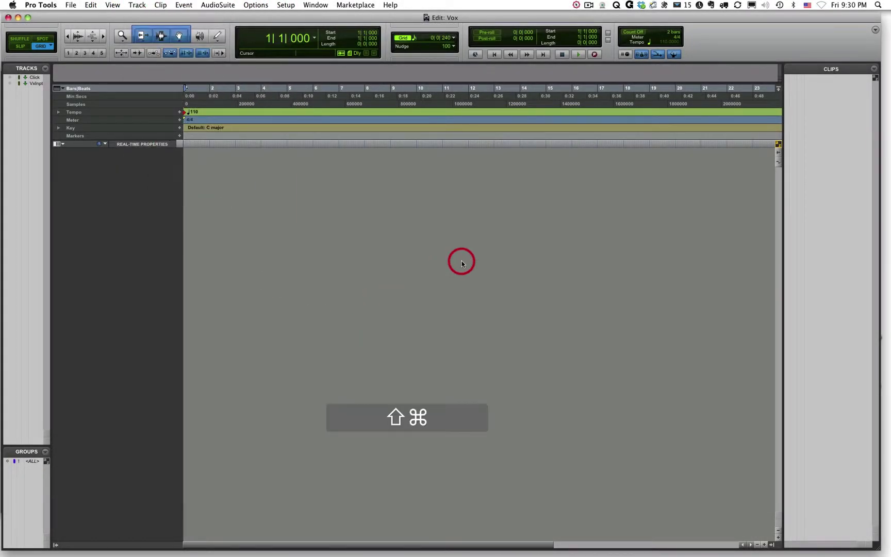
pyautogui.press('shift+super+n')
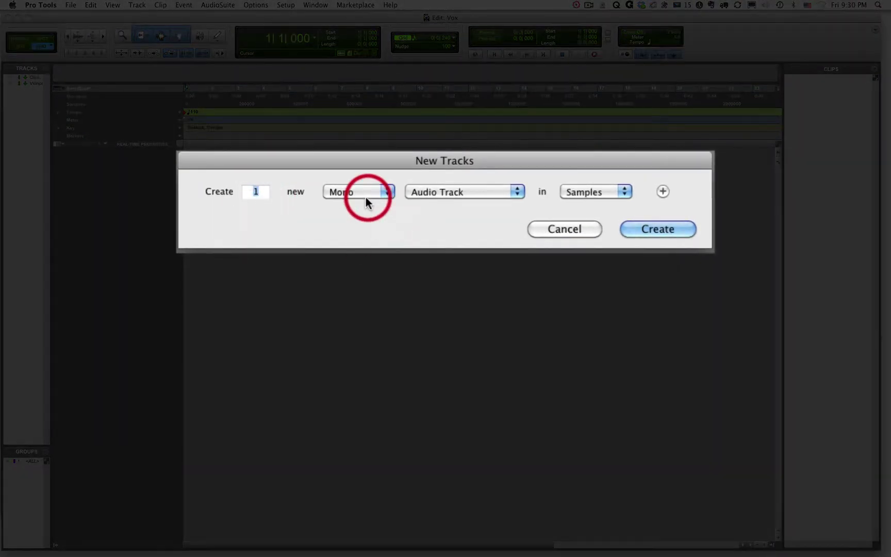
pyautogui.click(366, 192)
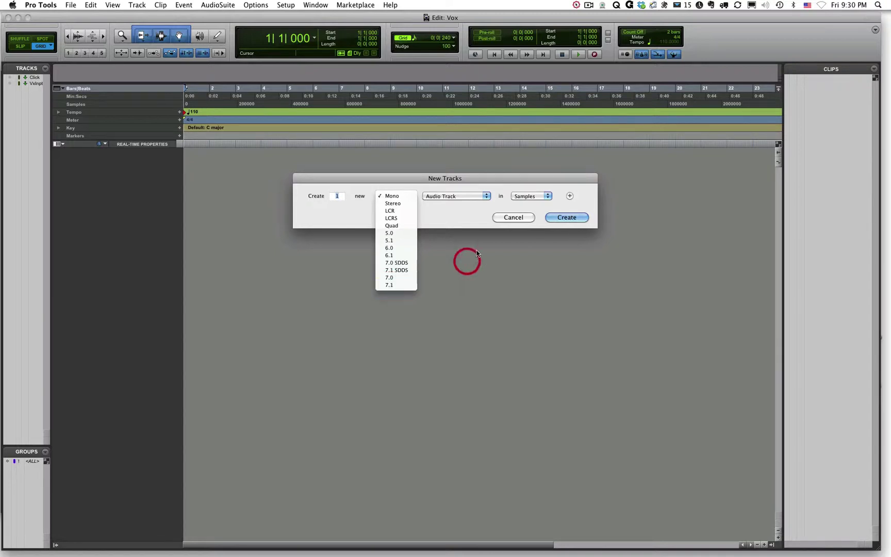
pyautogui.click(452, 210)
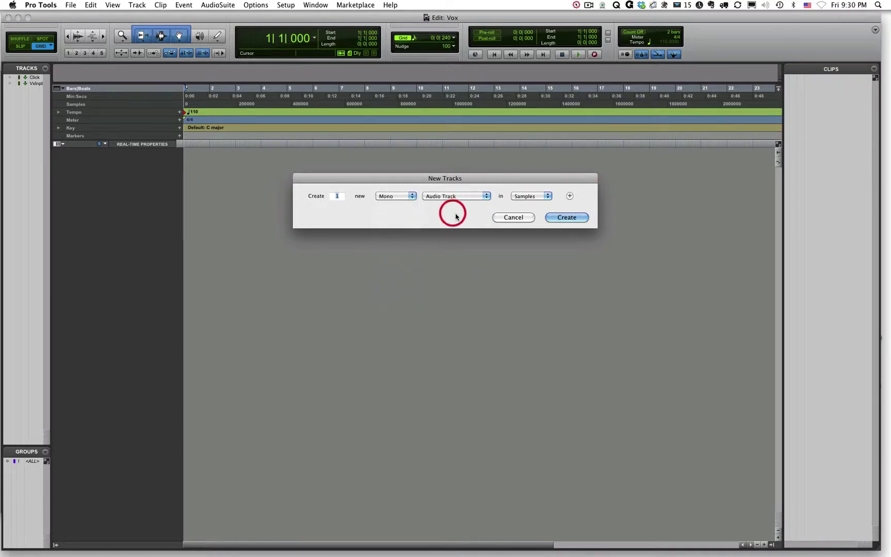
pyautogui.click(484, 196)
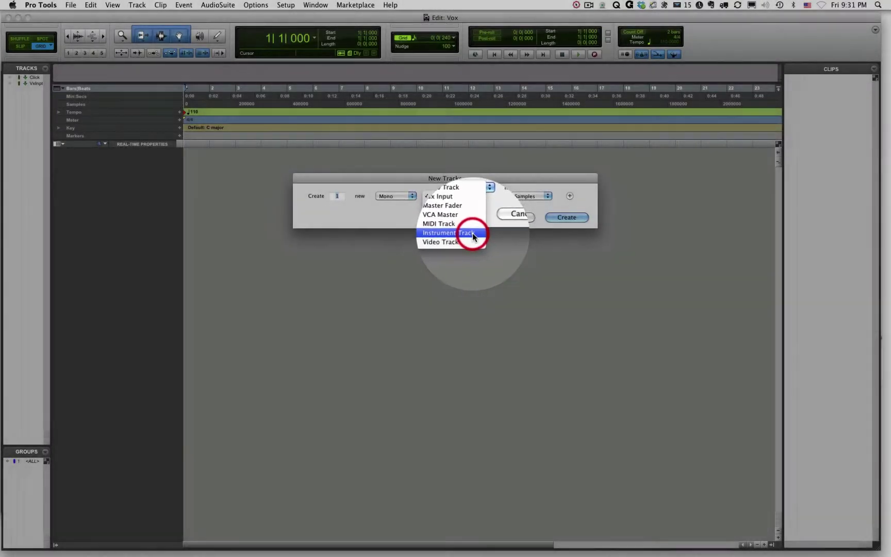
pyautogui.click(473, 175)
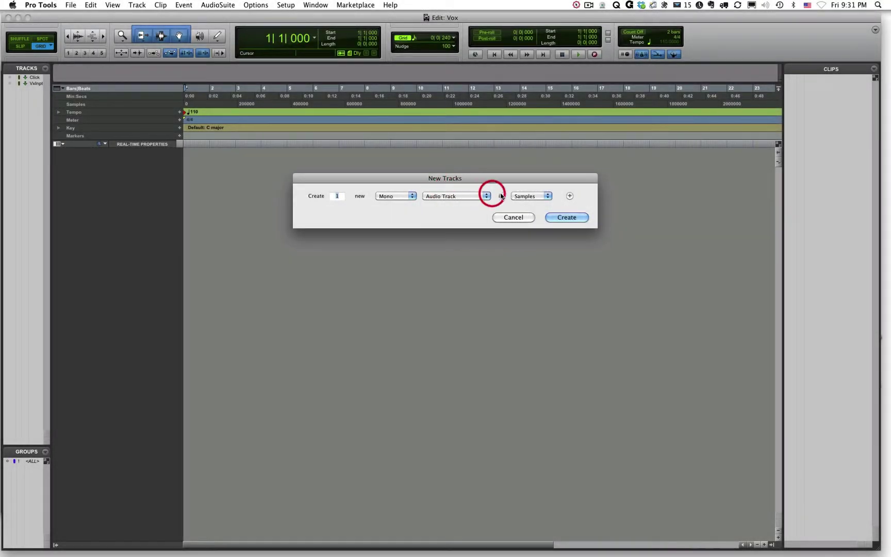
pyautogui.click(570, 196)
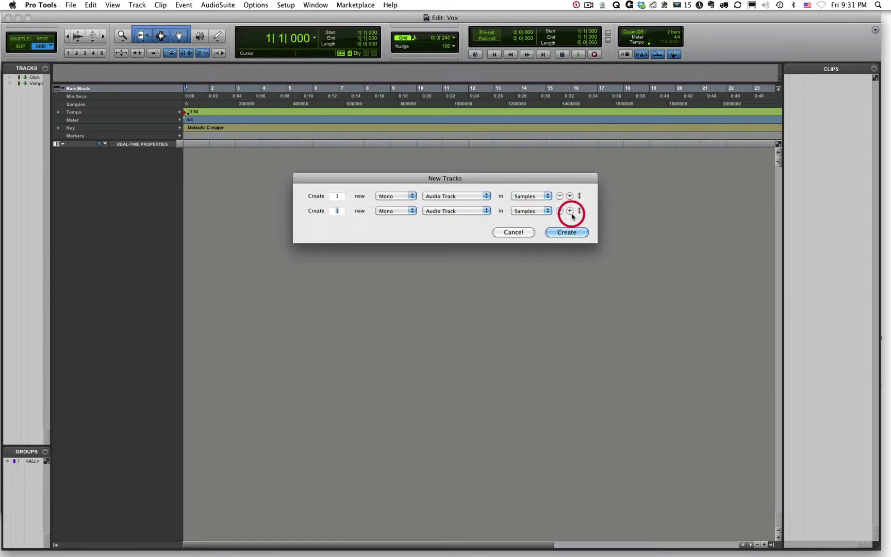
pyautogui.click(570, 211)
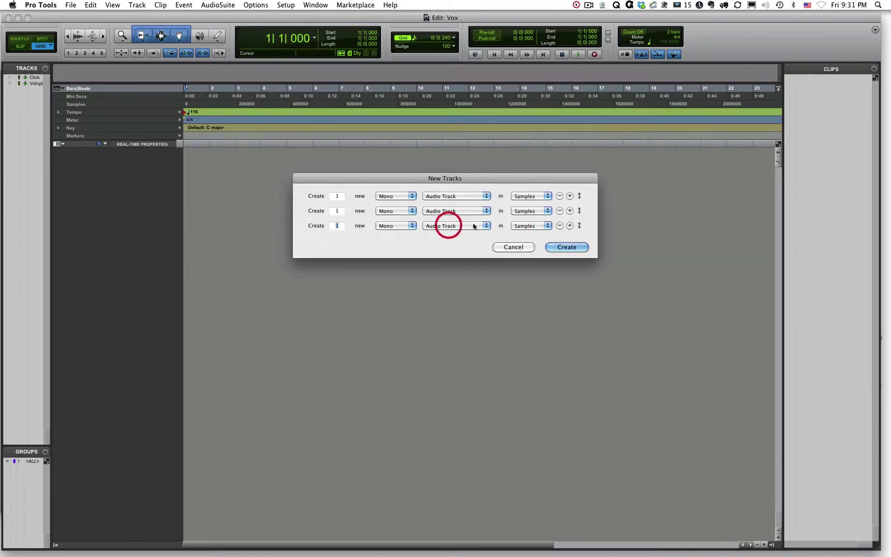
pyautogui.click(570, 225)
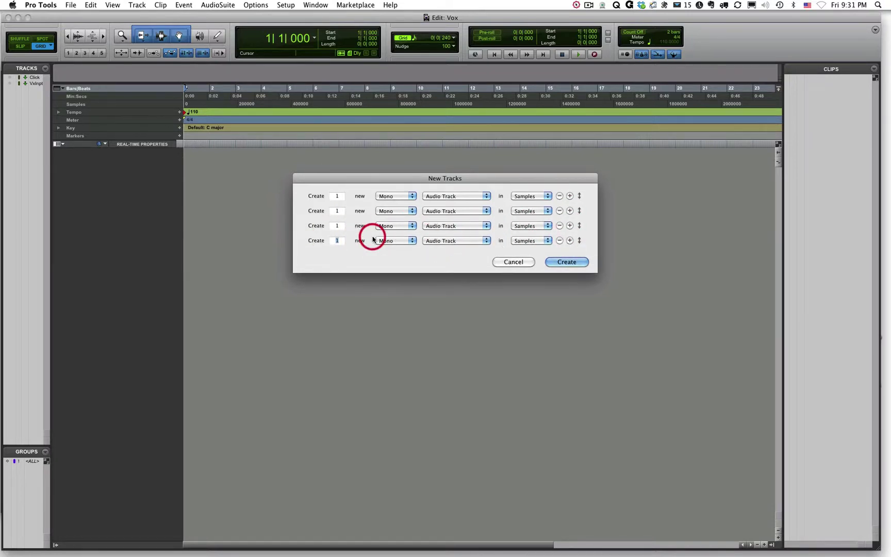
pyautogui.click(559, 241)
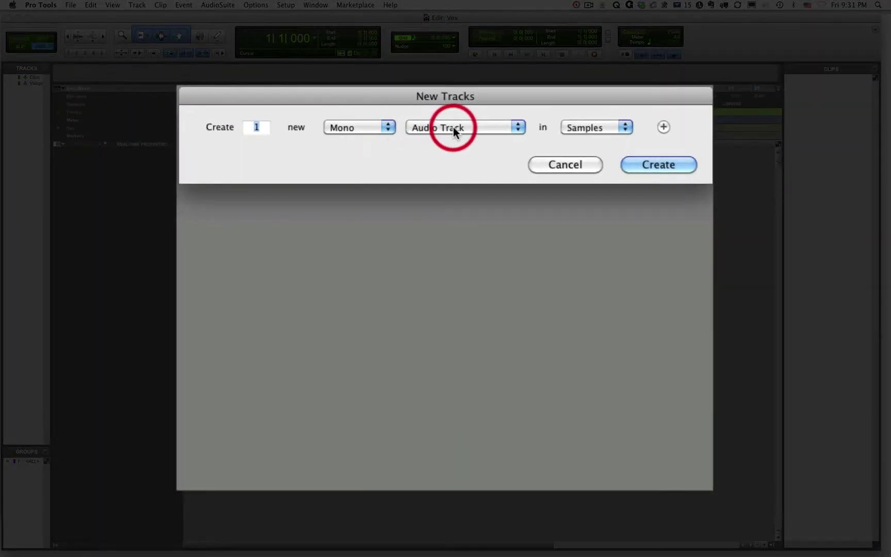
# Add a row for one mono Aux Input and another row for one MIDI Track to the new tracks
pyautogui.click(664, 128)
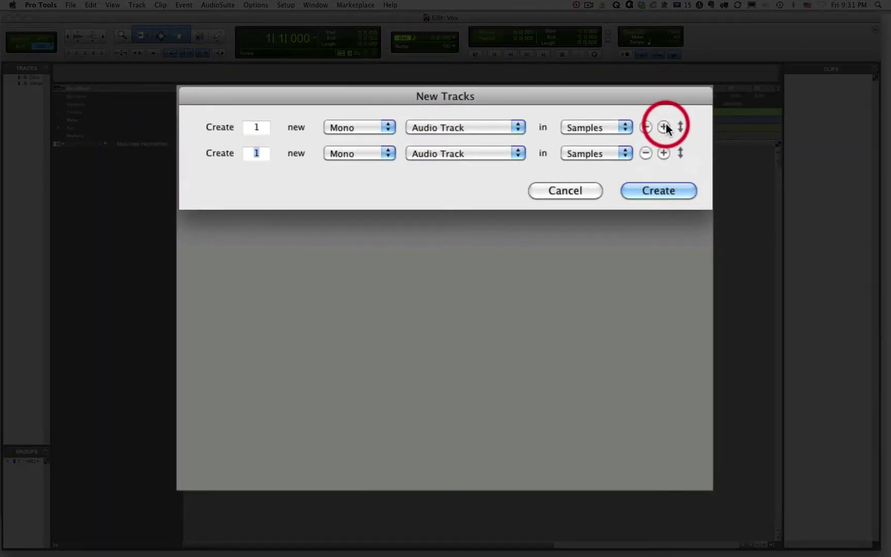
pyautogui.click(435, 155)
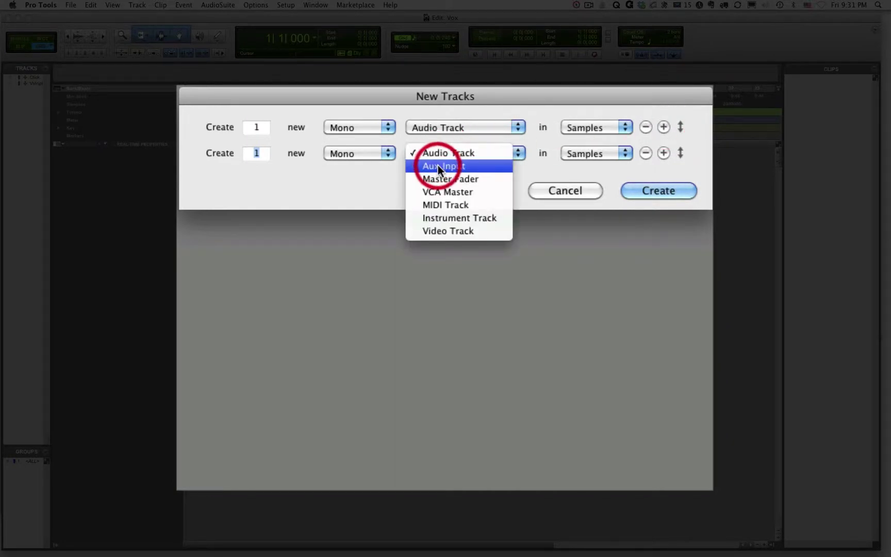
pyautogui.click(437, 165)
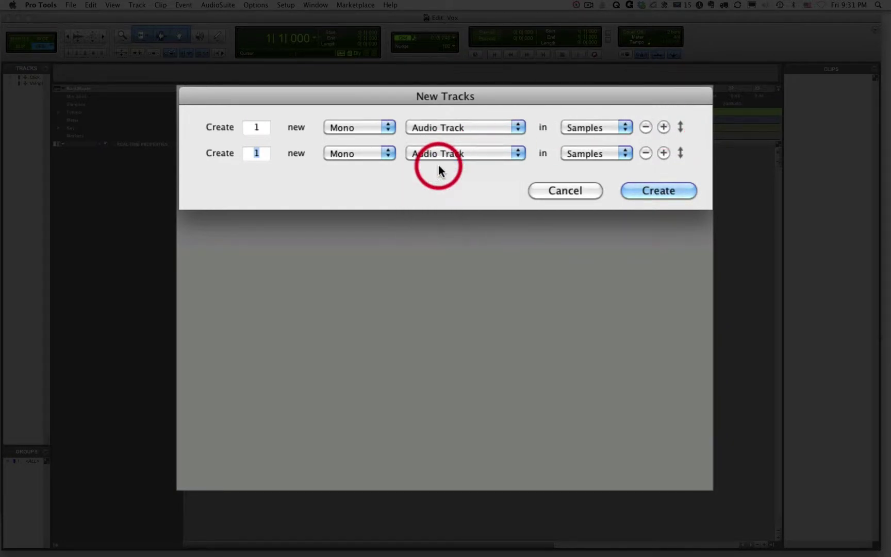
pyautogui.click(663, 152)
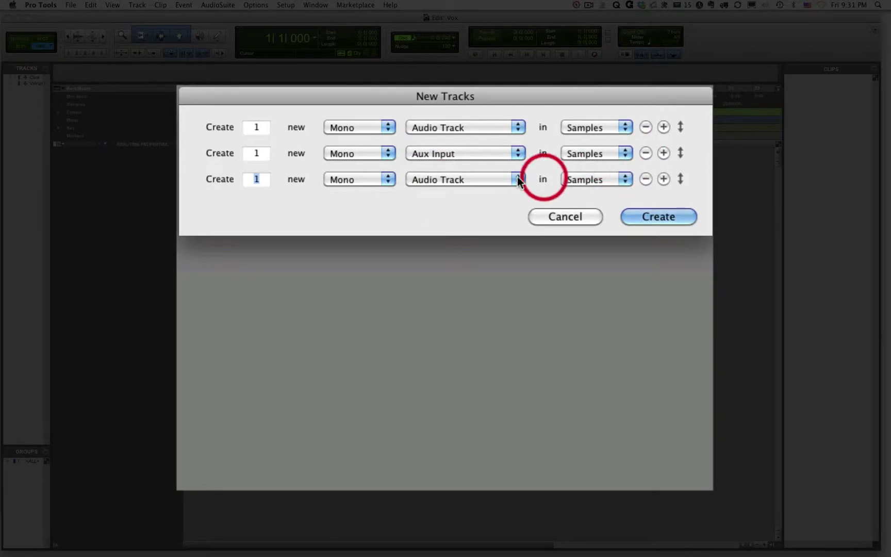
pyautogui.click(455, 179)
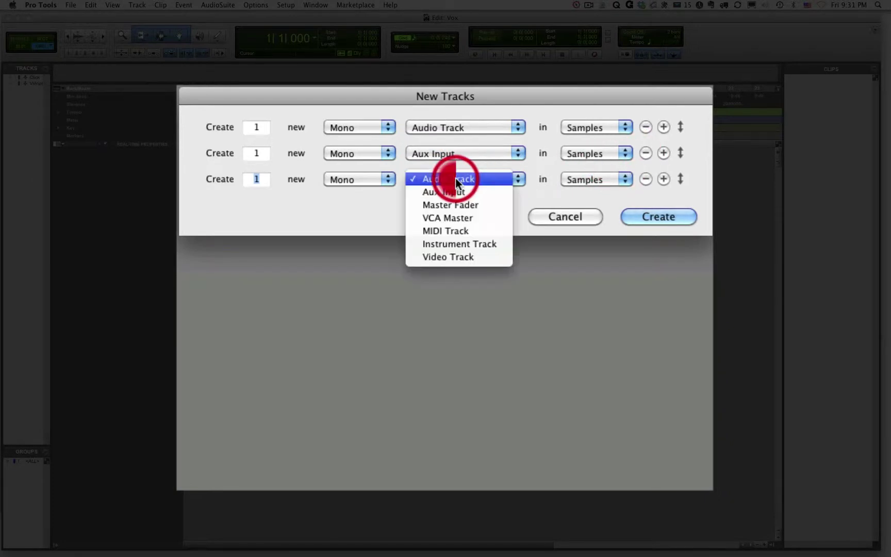
pyautogui.click(491, 229)
# Add a fourth row for one mono Instrument Track and create all the tracks
pyautogui.click(664, 178)
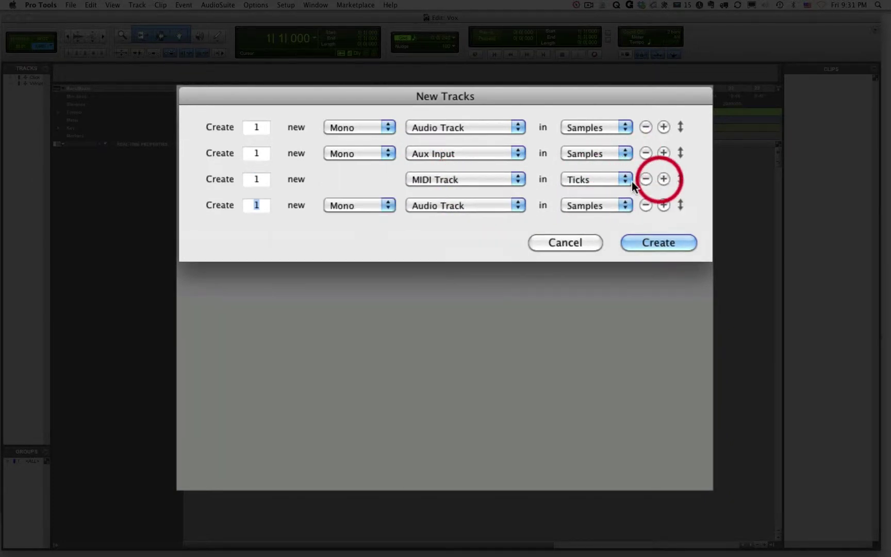
pyautogui.click(439, 205)
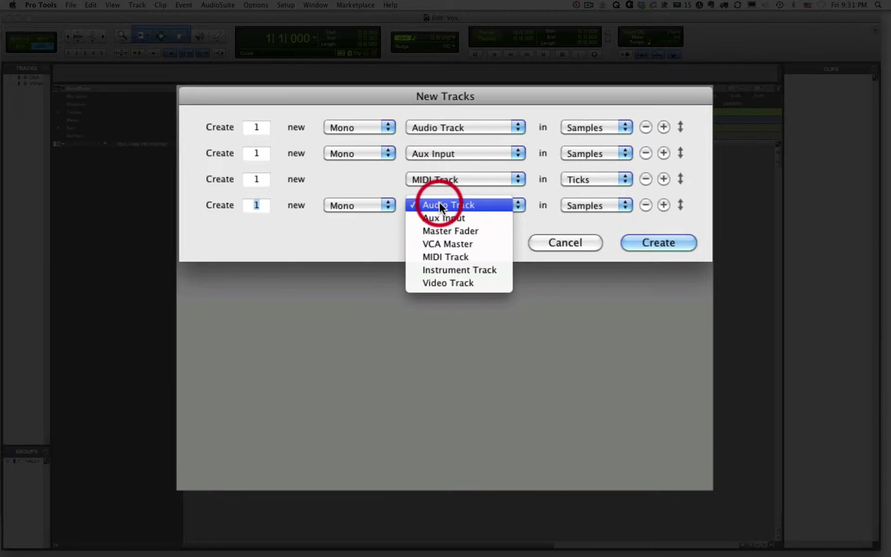
pyautogui.click(443, 267)
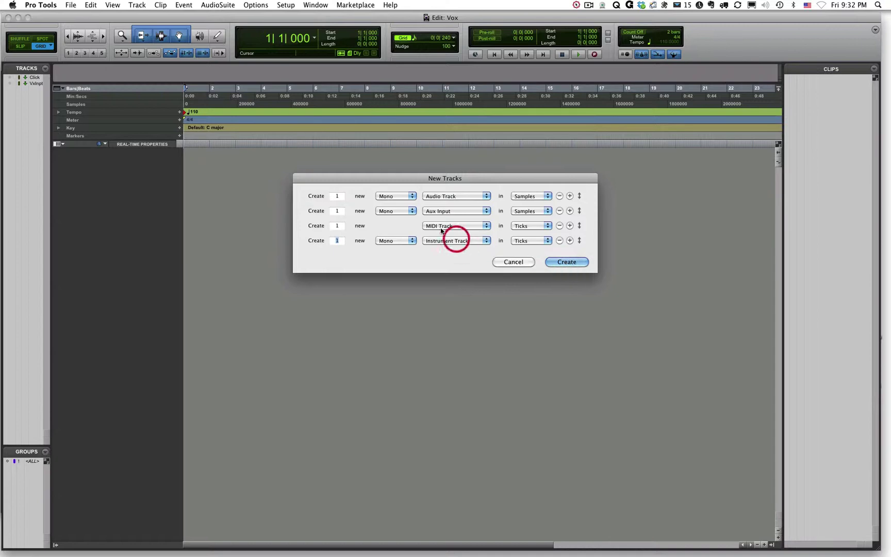
pyautogui.click(567, 262)
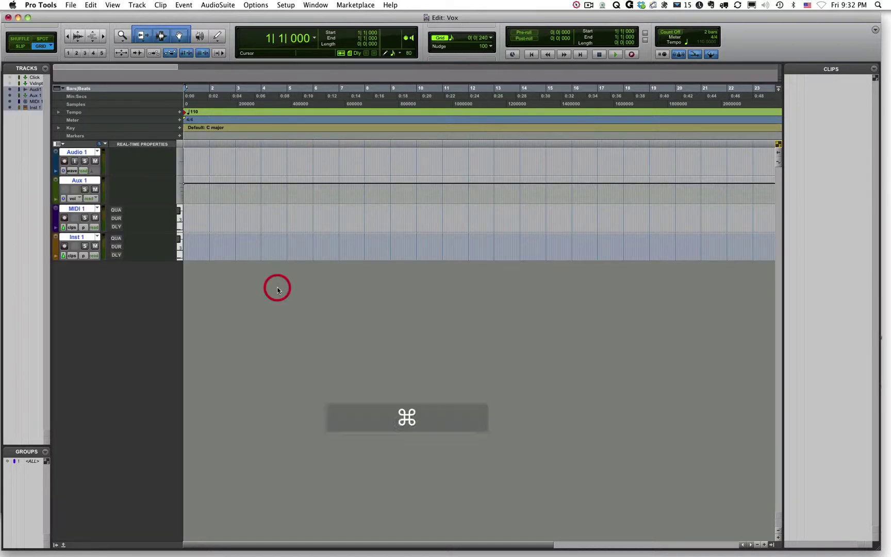
# In the Mix window, set the input of Audio 1 to interface Input 12 (Mono)
pyautogui.press('super+equal')
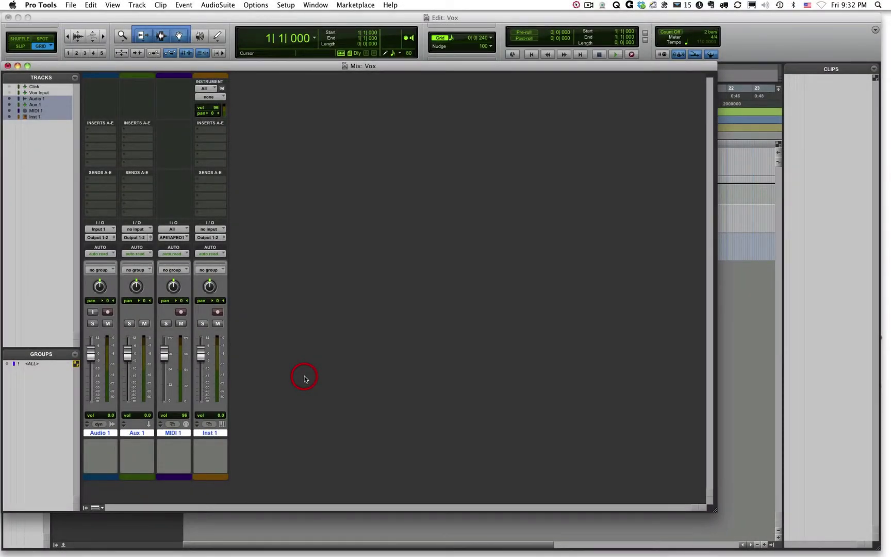
pyautogui.click(100, 230)
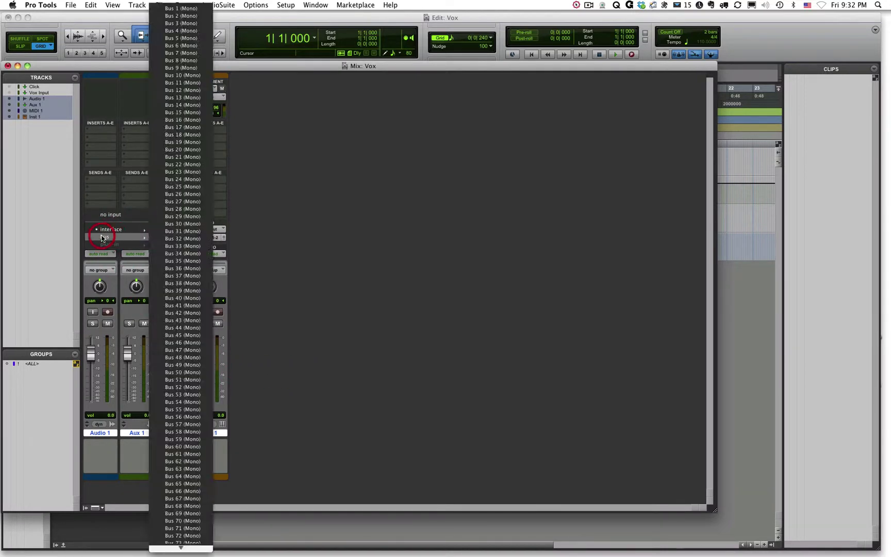
pyautogui.moveTo(97, 232)
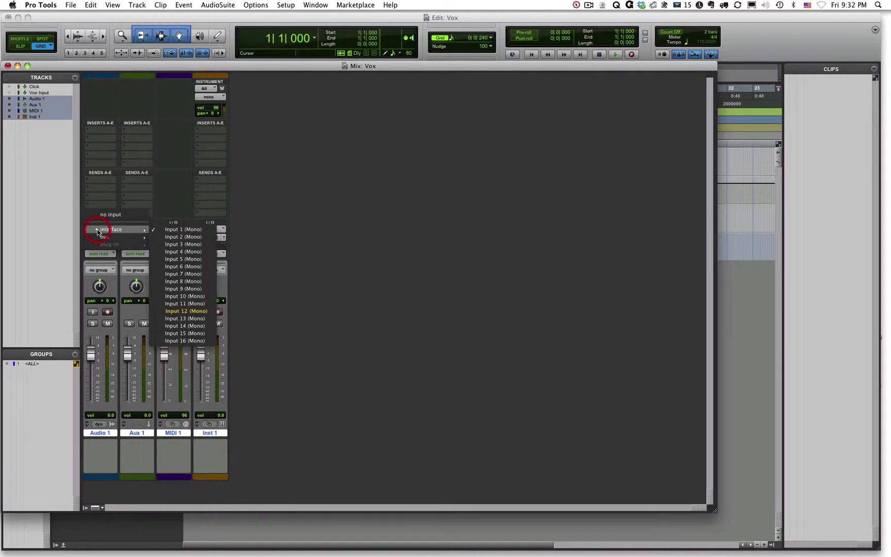
pyautogui.click(202, 313)
# Arm Audio 1 for recording and lower its volume fader to about -7 dB
pyautogui.click(107, 311)
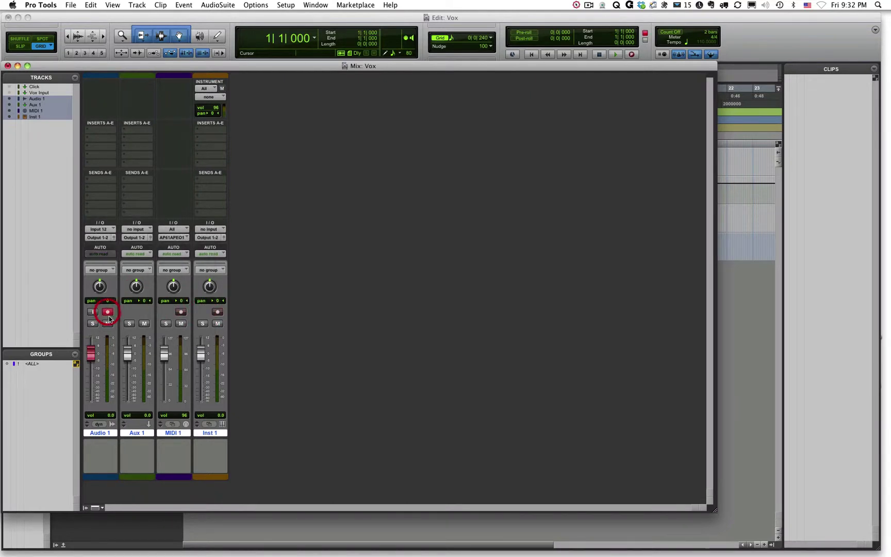
pyautogui.moveTo(95, 349); pyautogui.dragTo(88, 364)
# Return to the Edit window and record a take about 4.5 bars long on Audio 1 from the session start
pyautogui.press('super+equal')
pyautogui.press('KP_3')
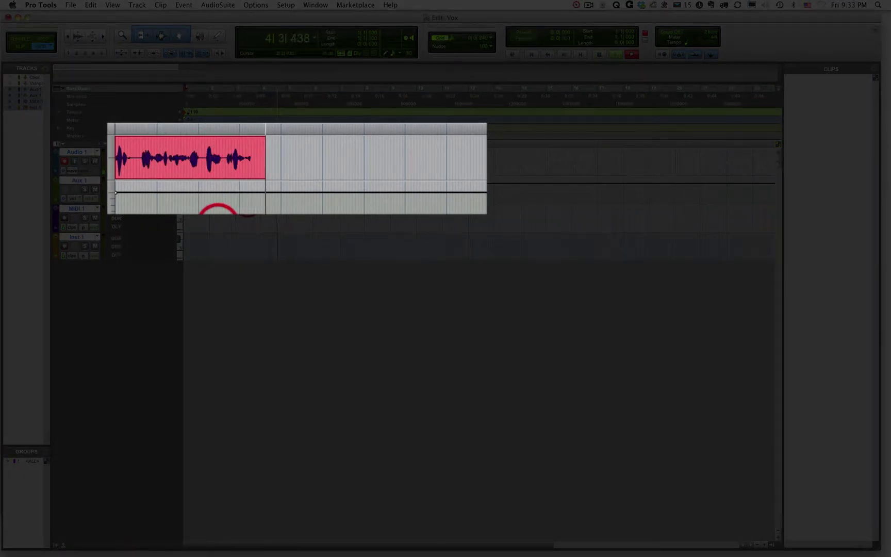
pyautogui.press('space')
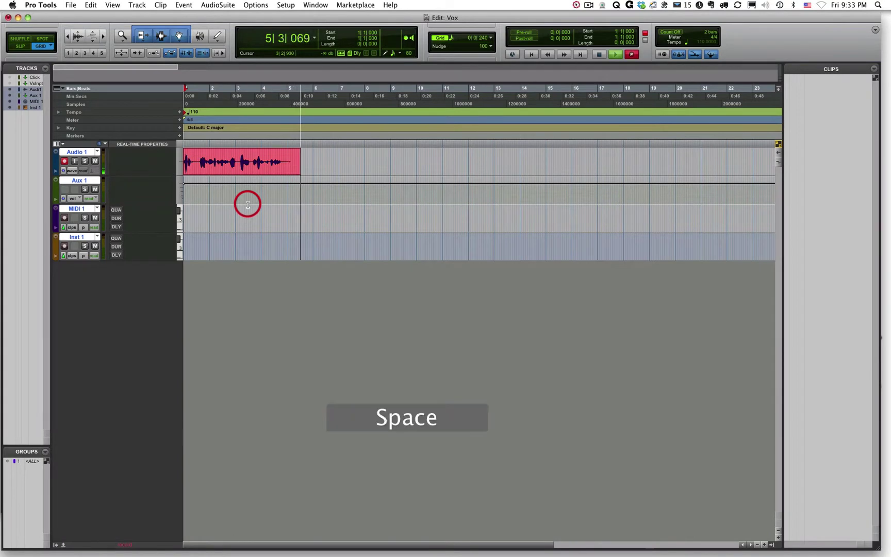
# Play back the recorded take on Audio 1 from the start of the session and stop playback
pyautogui.press('Return')
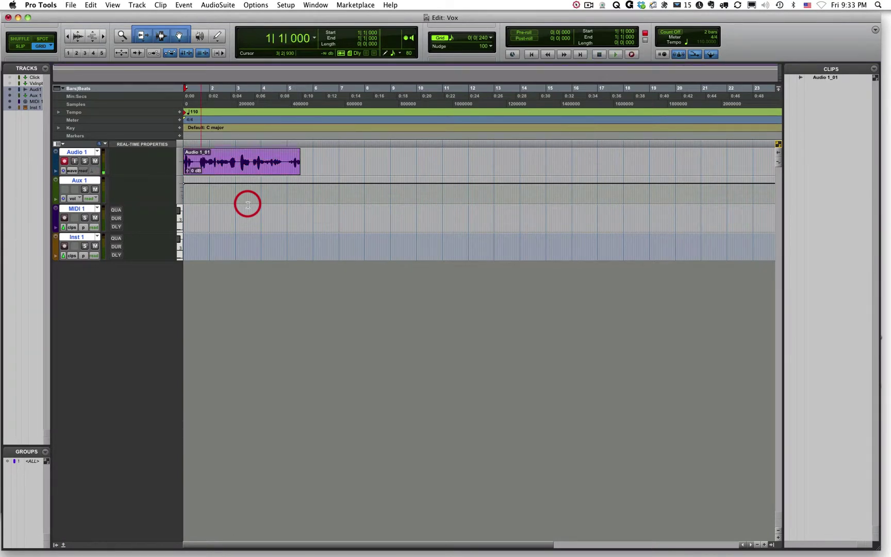
pyautogui.press('space')
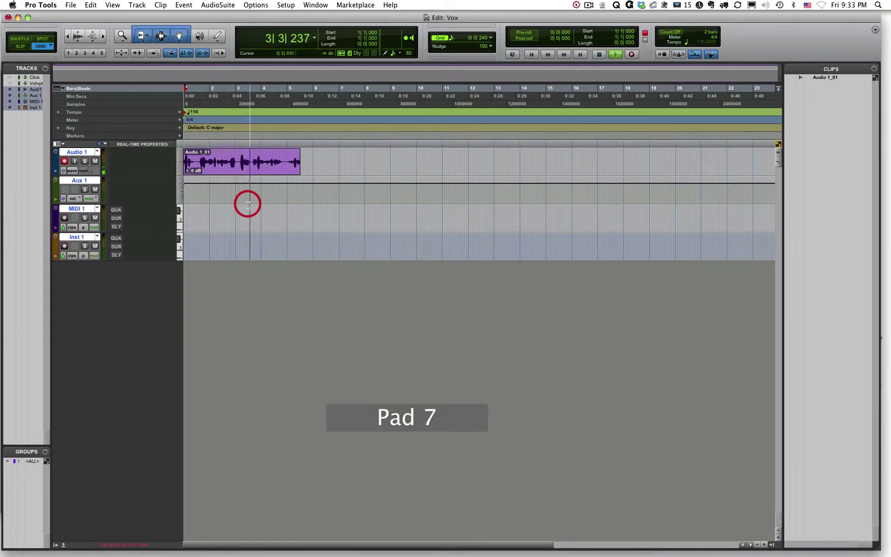
pyautogui.press('space')
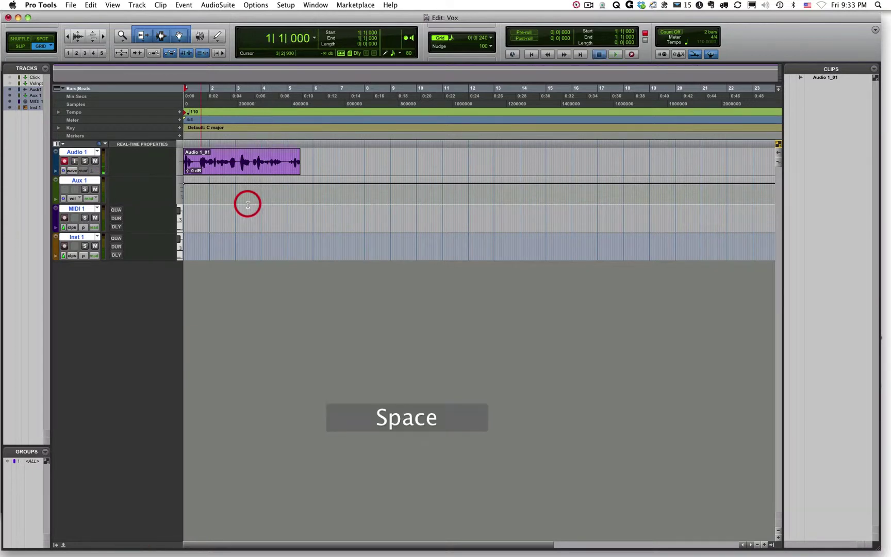
# Save the session and disarm recording on Audio 1 in the Mix window
pyautogui.press('super+s')
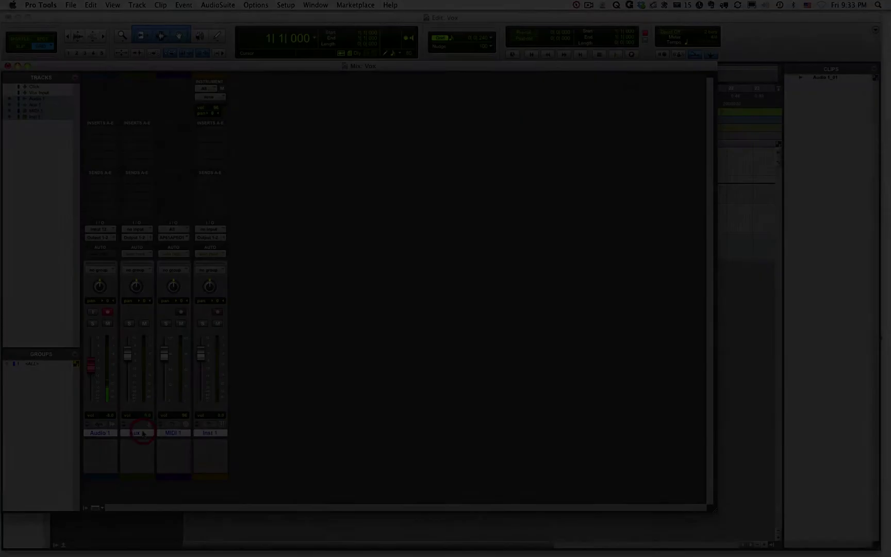
pyautogui.click(140, 433)
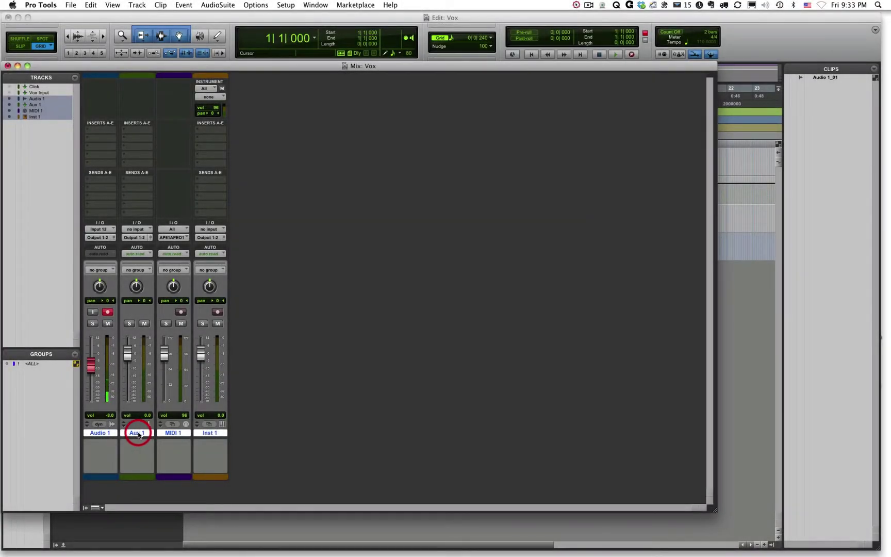
pyautogui.click(108, 312)
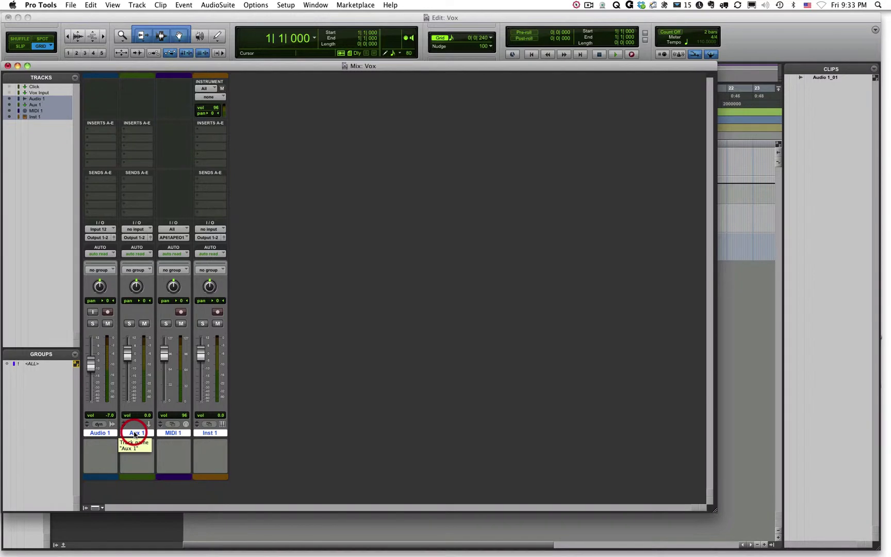
# Select the hidden Vox Input track and show it in the mixer
pyautogui.click(28, 92)
pyautogui.click(9, 92)
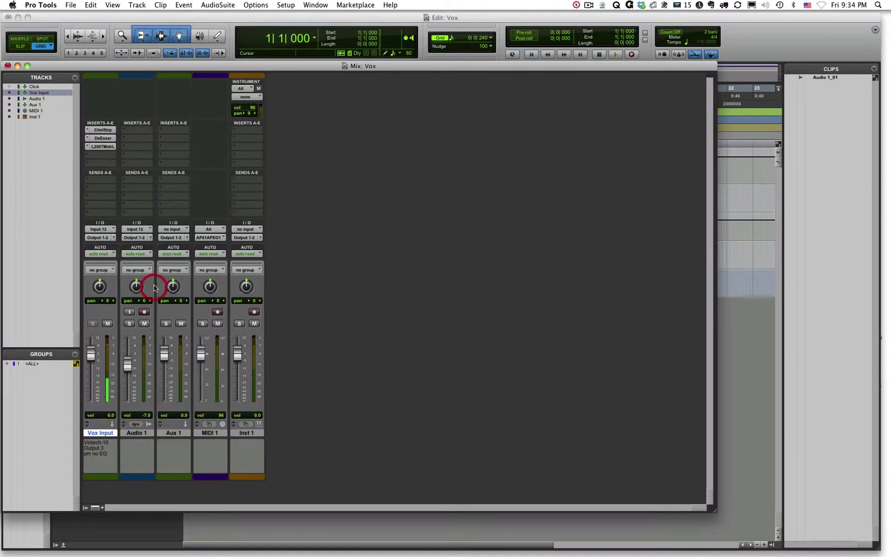
pyautogui.click(144, 311)
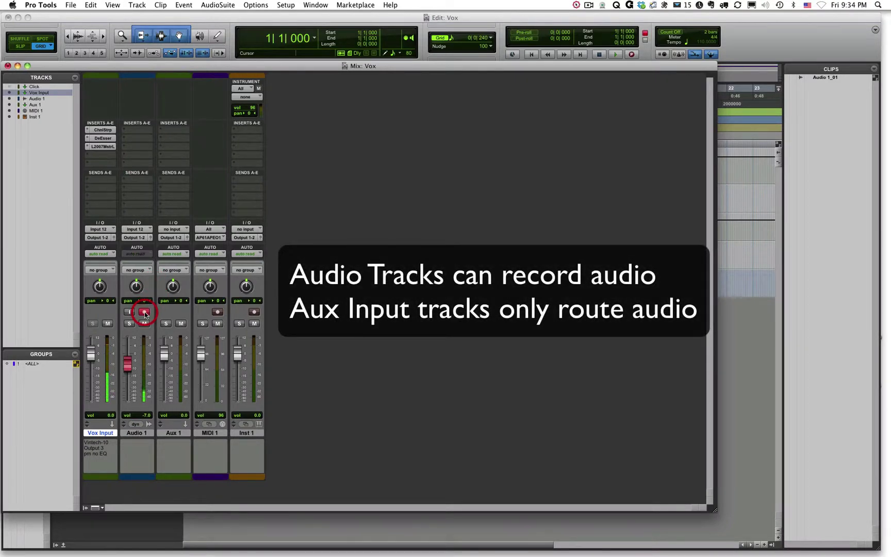
pyautogui.click(144, 312)
pyautogui.click(104, 313)
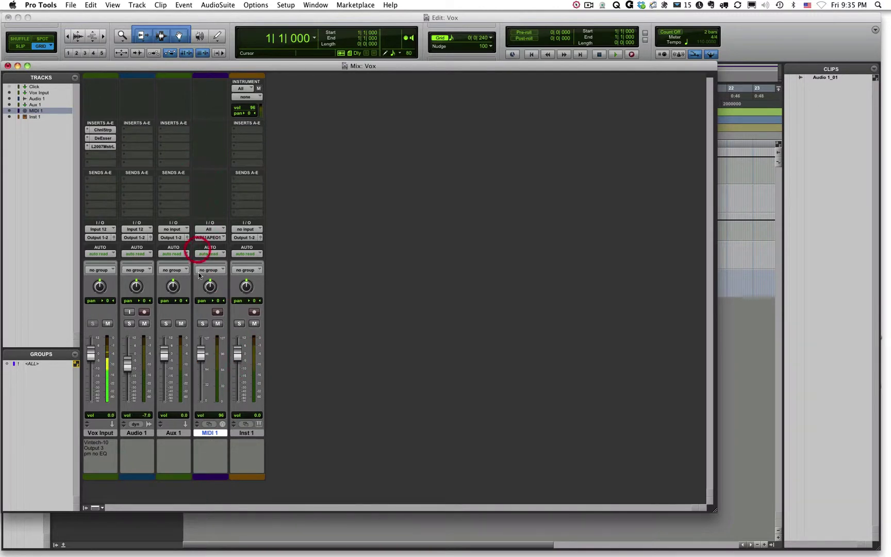
# Select Audio 1 and arm it for recording, and move the record arming to the MIDI 1 track
pyautogui.click(137, 434)
pyautogui.click(144, 312)
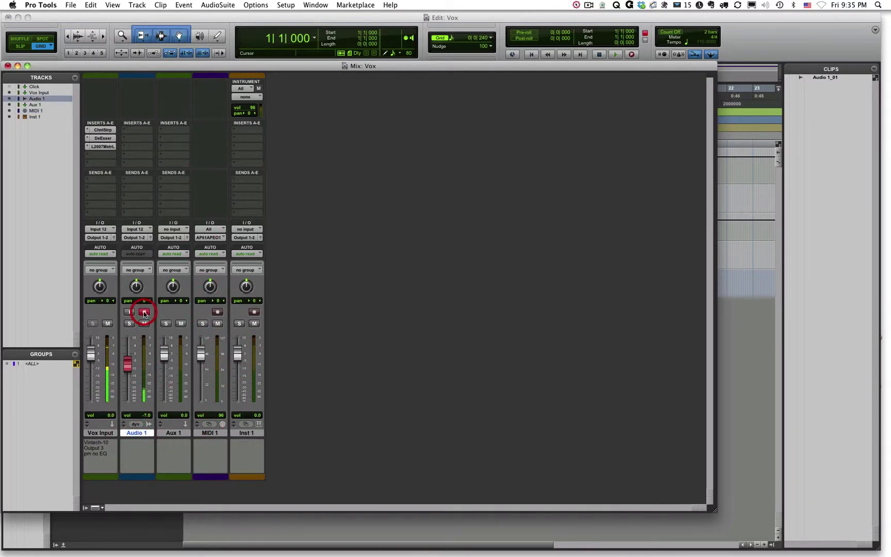
pyautogui.click(217, 312)
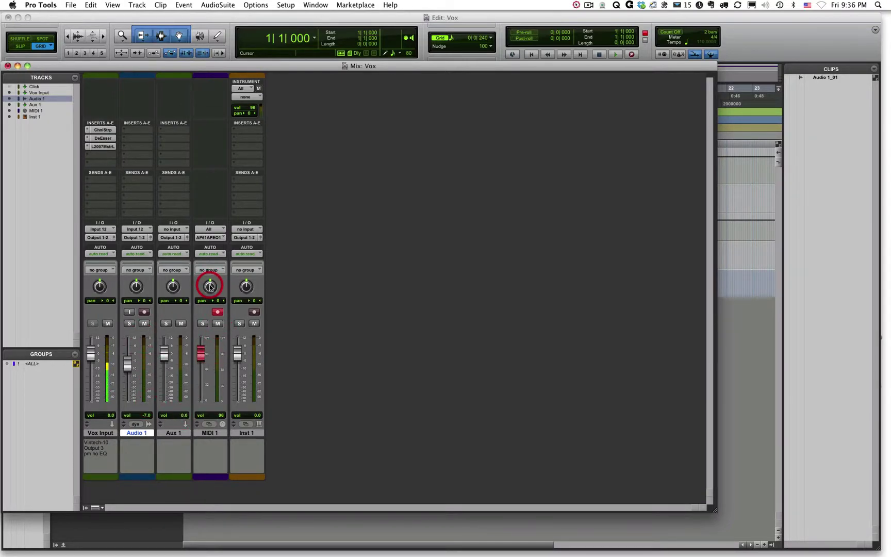
# Try panning MIDI 1 to 63 and Aux 1 to 27, resetting each pan to centre
pyautogui.moveTo(211, 286); pyautogui.dragTo(200, 396)
pyautogui.moveTo(210, 287); pyautogui.dragTo(239, 125)
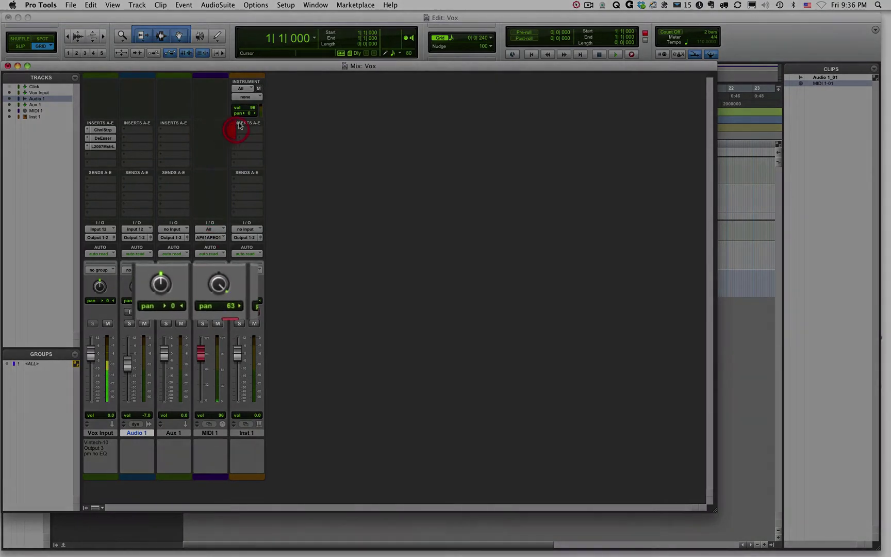
pyautogui.keyDown('alt'); pyautogui.click(218, 287); pyautogui.keyUp('alt')
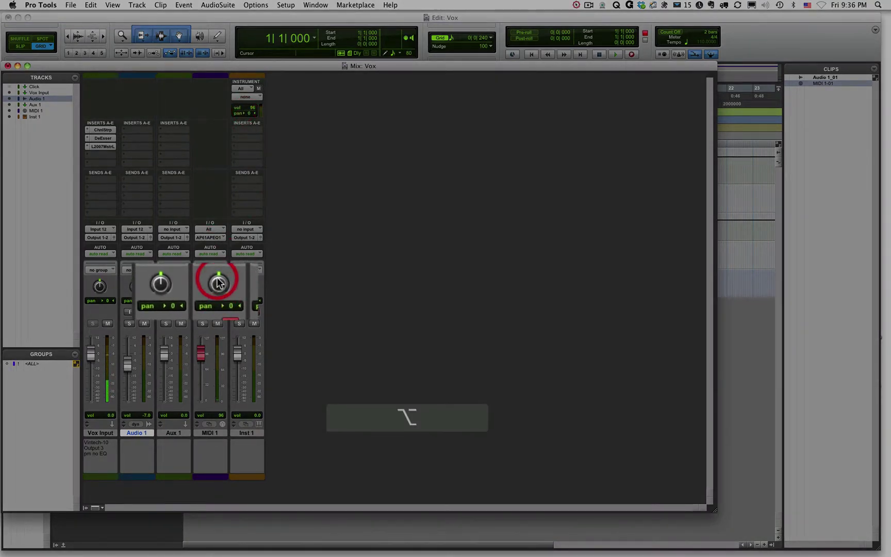
pyautogui.moveTo(167, 287)
pyautogui.mouseDown()
pyautogui.moveTo(171, 368)
pyautogui.moveTo(180, 178)
pyautogui.moveTo(171, 278)
pyautogui.mouseUp()
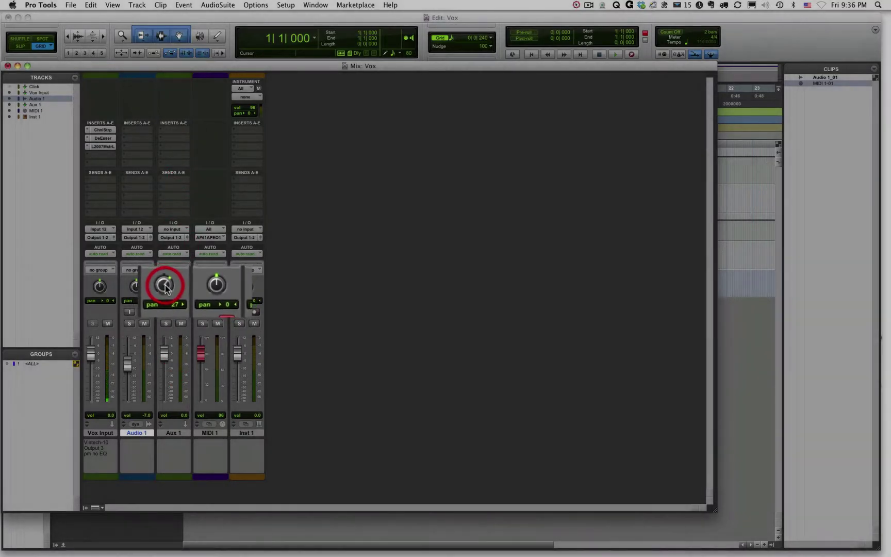
pyautogui.keyDown('alt'); pyautogui.click(170, 286); pyautogui.keyUp('alt')
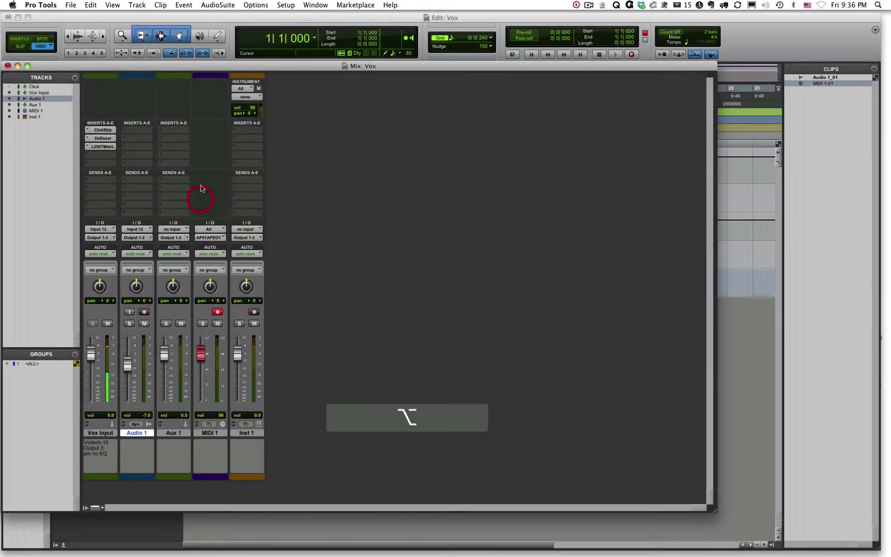
# Select the single tracks in the mixer one by one, ending with MIDI 1 and Aux 1 selected together
pyautogui.click(214, 433)
pyautogui.click(184, 436)
pyautogui.click(203, 432)
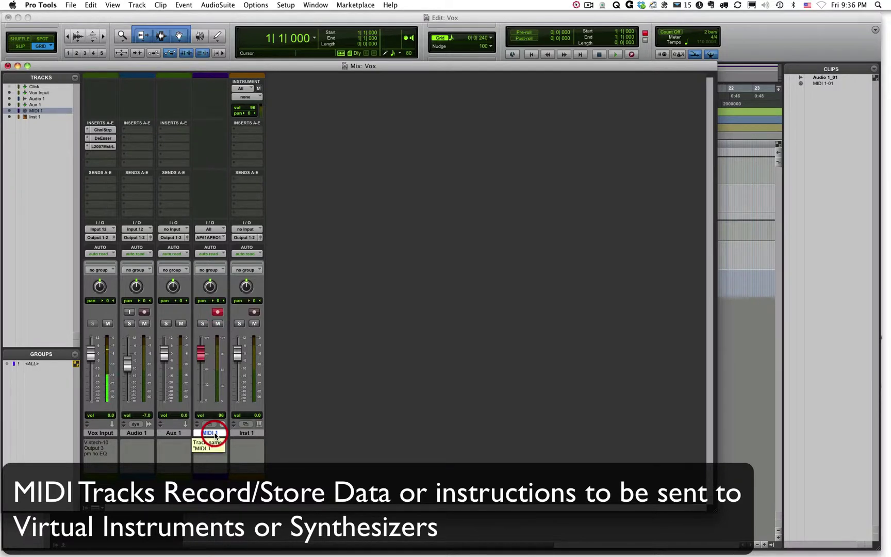
pyautogui.click(136, 435)
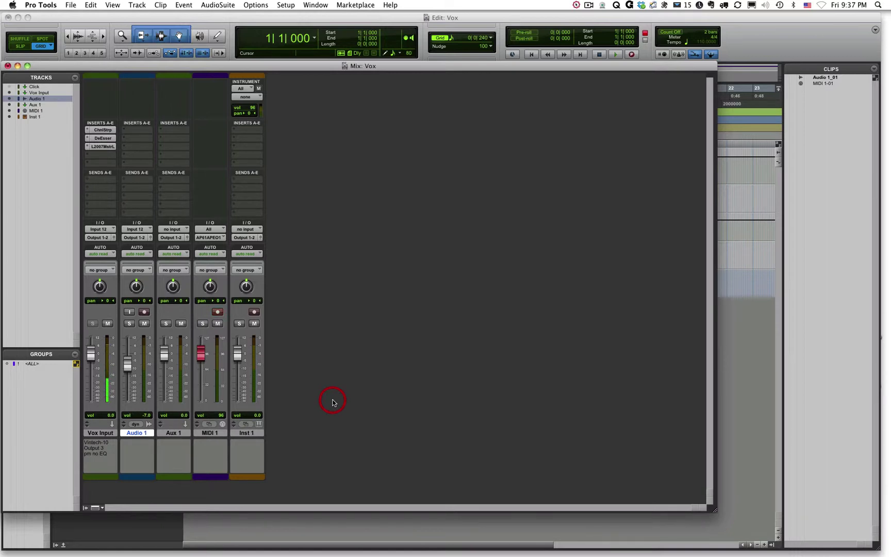
pyautogui.click(210, 437)
pyautogui.click(211, 434)
pyautogui.keyDown('shift'); pyautogui.click(173, 434); pyautogui.keyUp('shift')
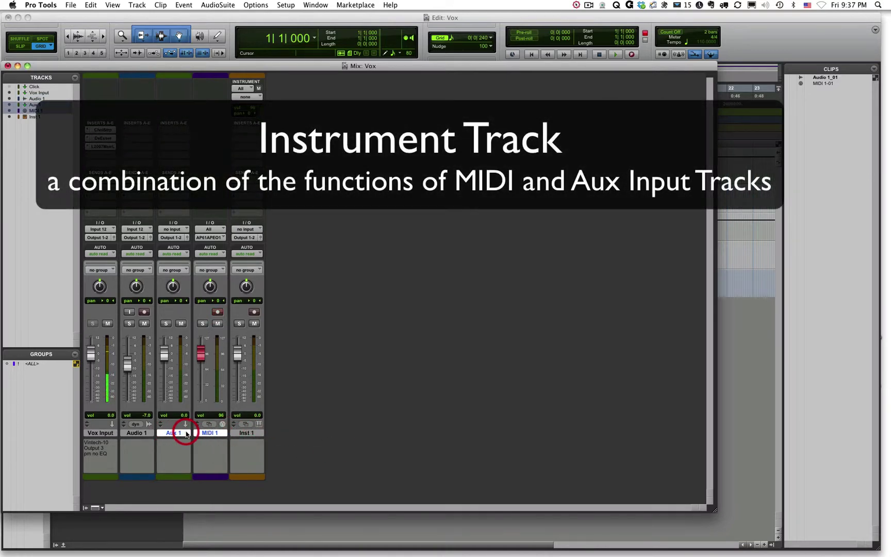
# Arm Inst 1 for recording and select it, and compare it with Aux 1 and MIDI 1 by selecting each
pyautogui.click(254, 312)
pyautogui.click(248, 432)
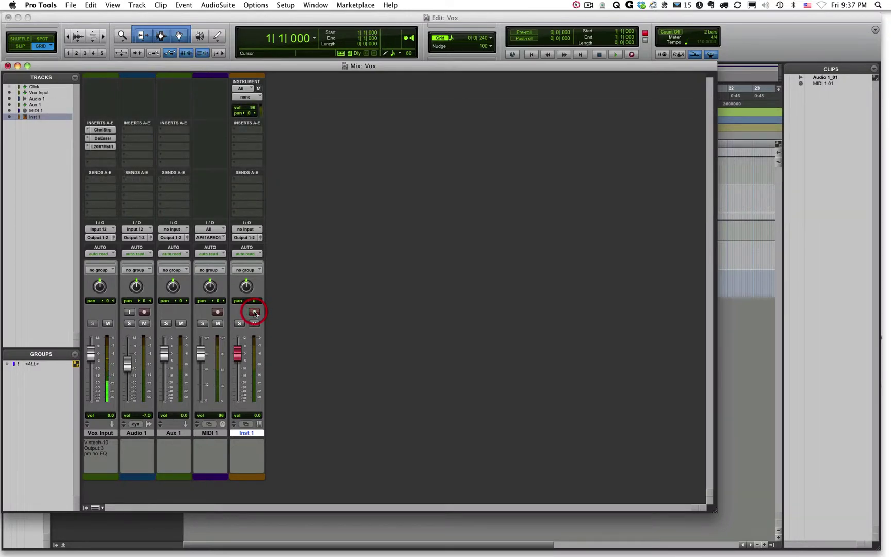
pyautogui.click(174, 432)
pyautogui.click(211, 433)
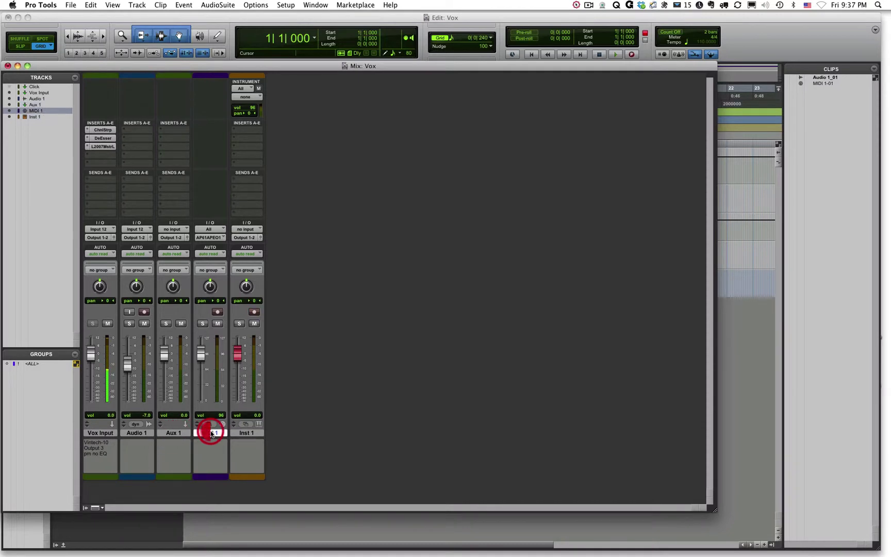
pyautogui.click(174, 434)
pyautogui.click(201, 439)
pyautogui.click(260, 134)
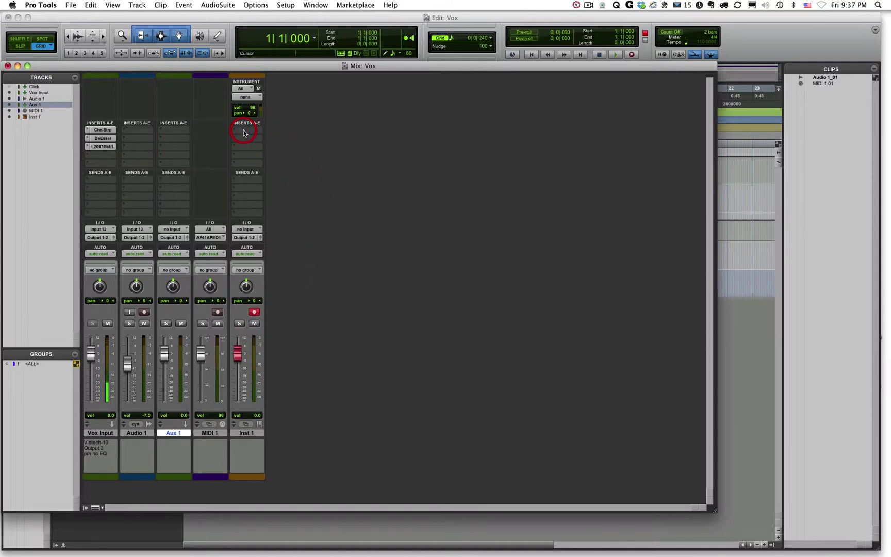
# Review the track types by selecting Audio 1, Aux 1, MIDI 1 and Inst 1 in the mixer
pyautogui.click(253, 433)
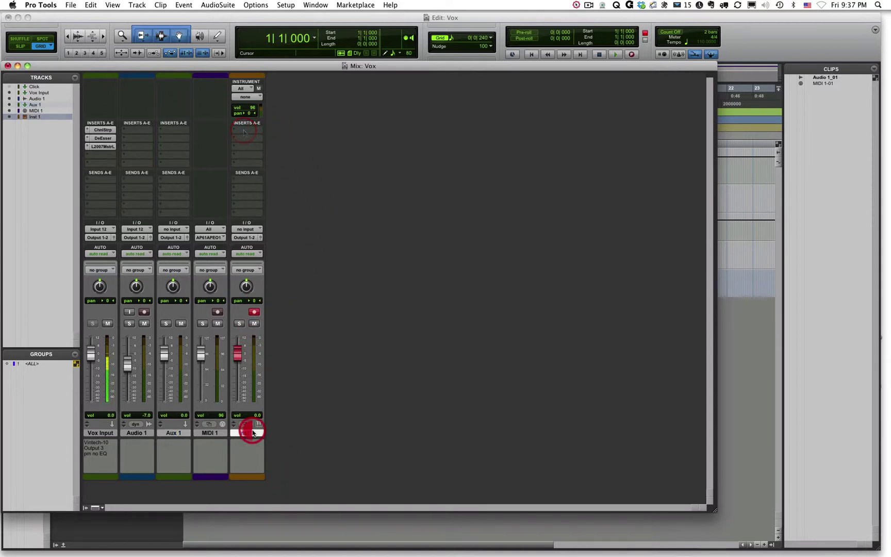
pyautogui.click(209, 432)
pyautogui.click(138, 436)
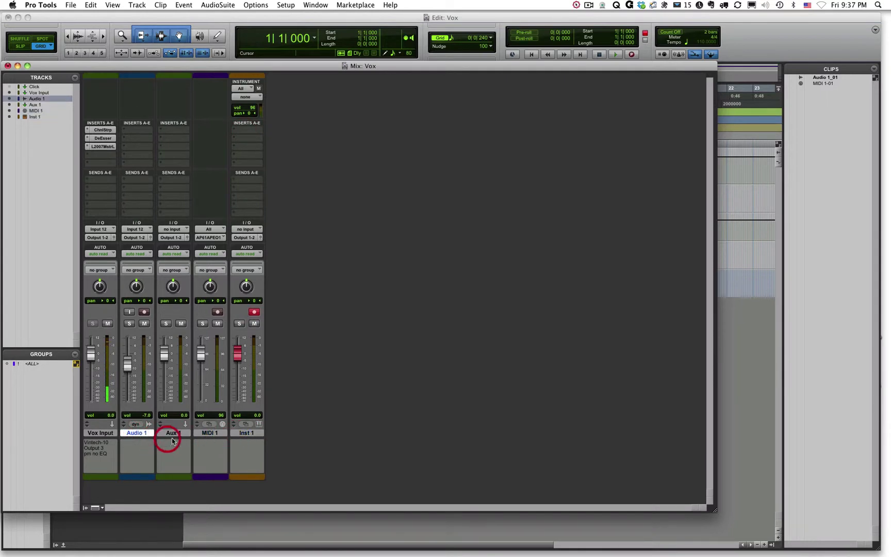
pyautogui.click(174, 433)
pyautogui.click(211, 431)
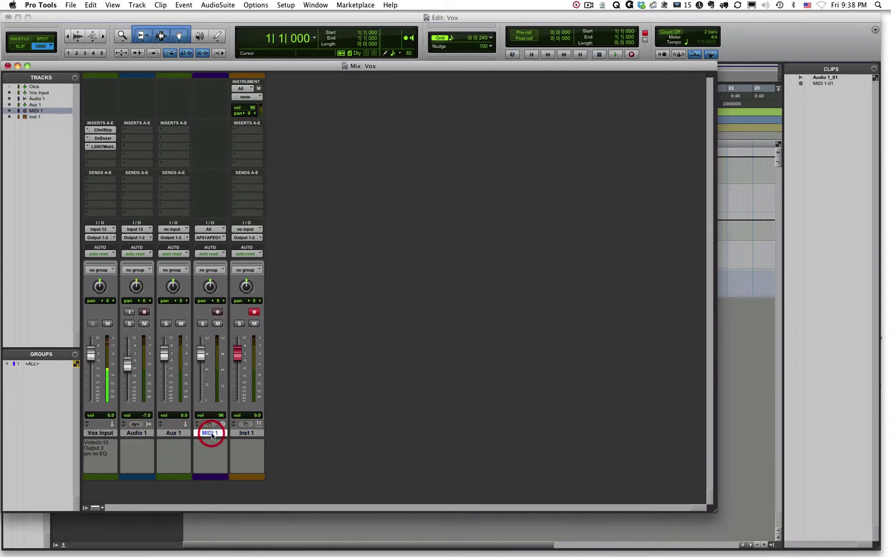
pyautogui.click(246, 432)
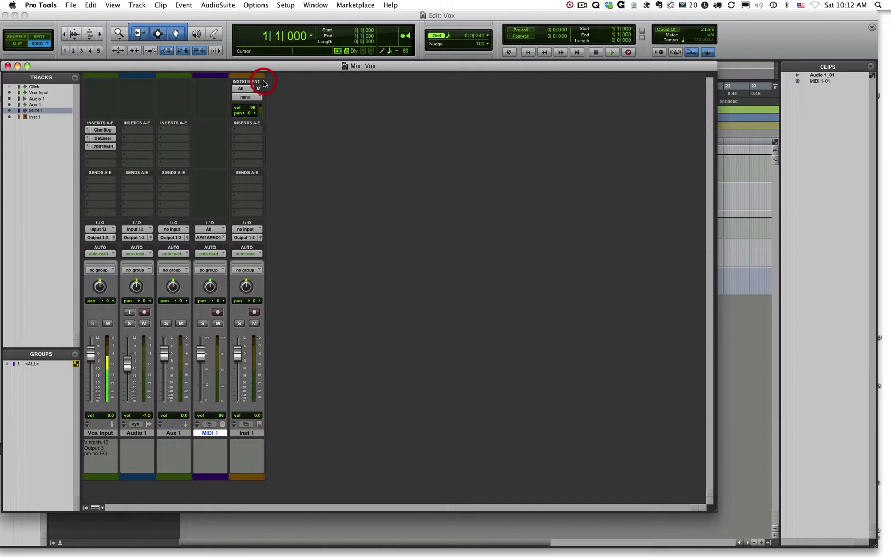
# Switch from the Mix window to the Edit window and toggle between the two, ending in the Edit window
pyautogui.press('super')
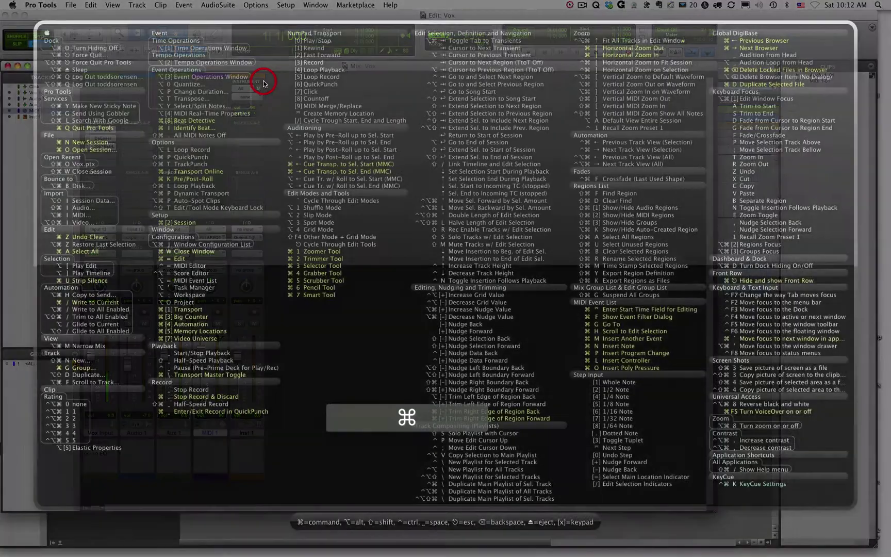
pyautogui.press('super+equal')
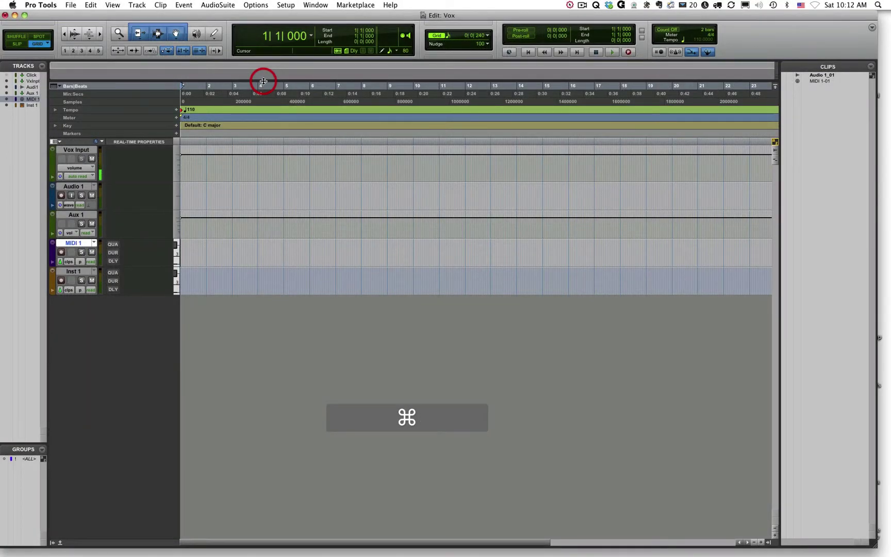
pyautogui.press('super+equal')
pyautogui.press('super+equal')
pyautogui.press('super+equal')
pyautogui.press('super+equal')
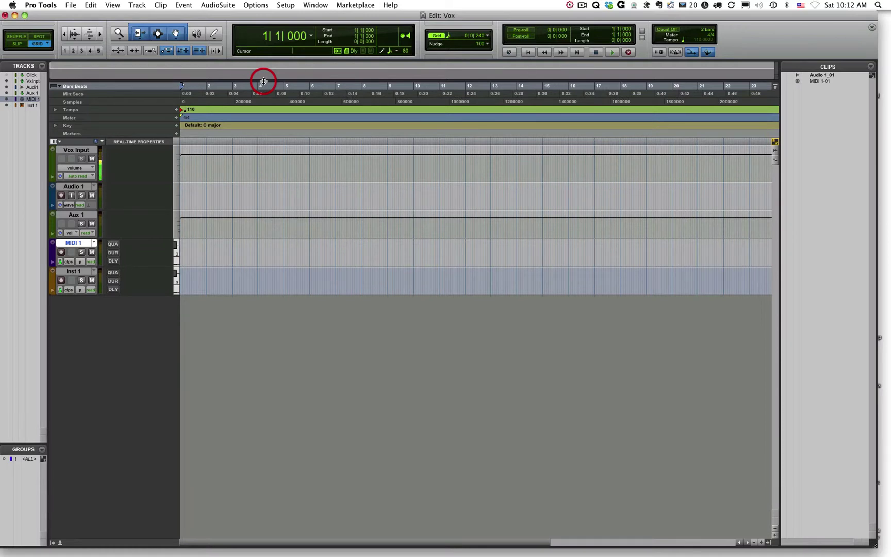
# Start and stop playback from the beginning of the session several times
pyautogui.press('space')
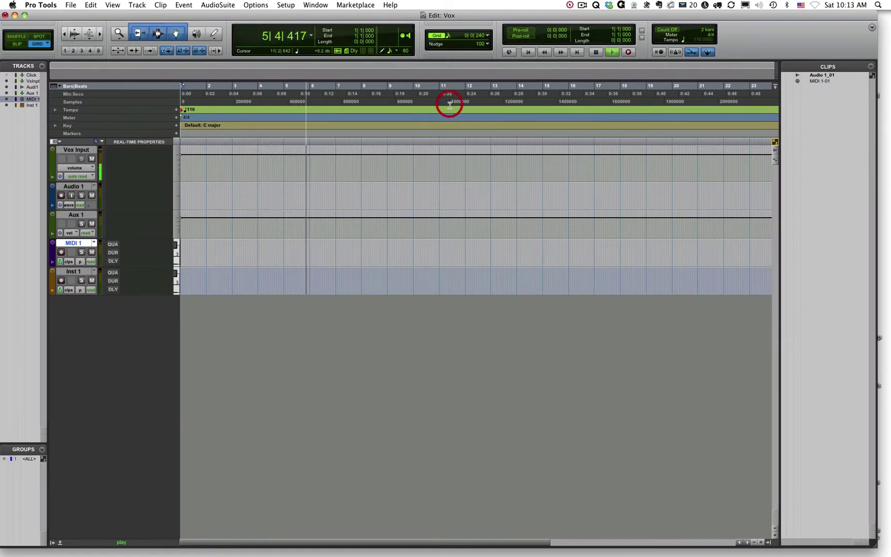
pyautogui.press('space')
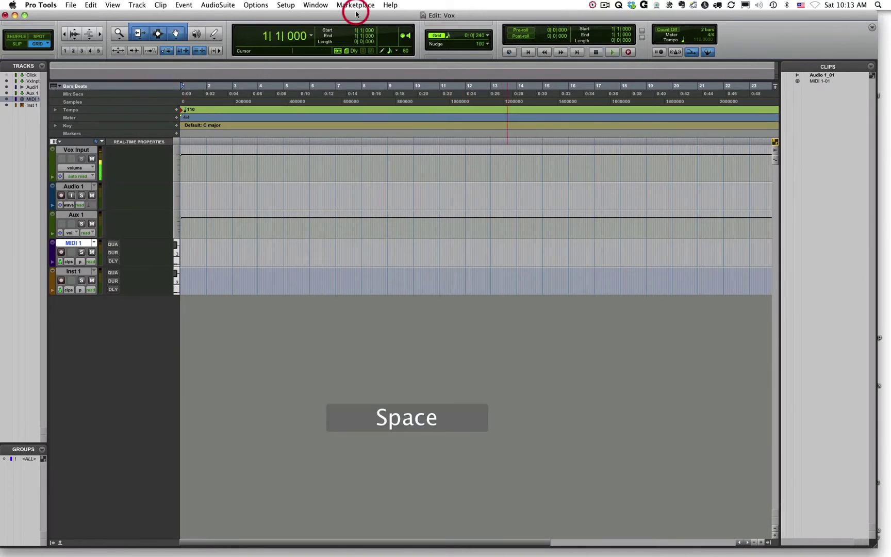
pyautogui.press('space')
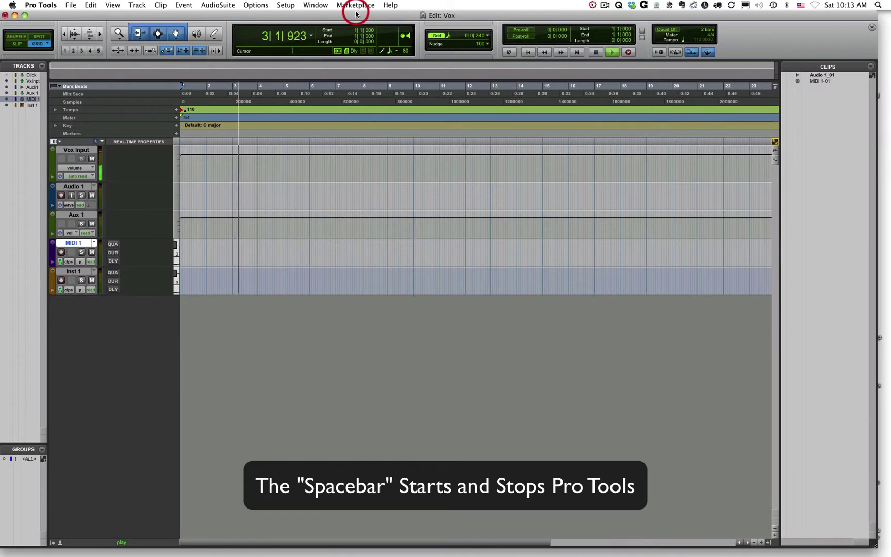
pyautogui.press('space')
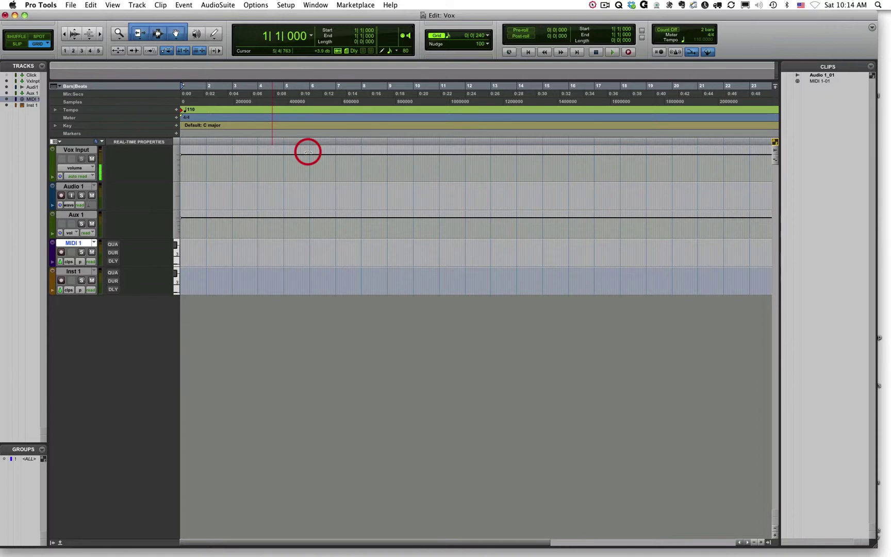
pyautogui.press('space')
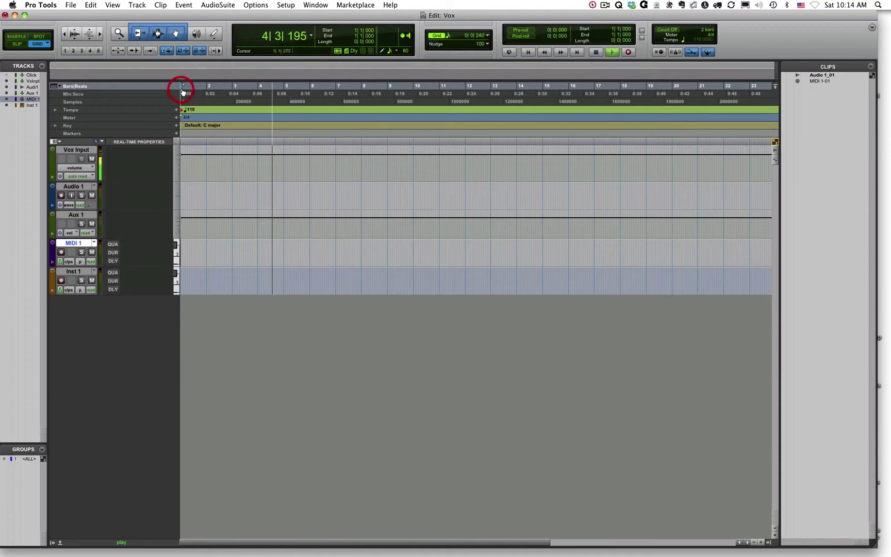
pyautogui.press('space')
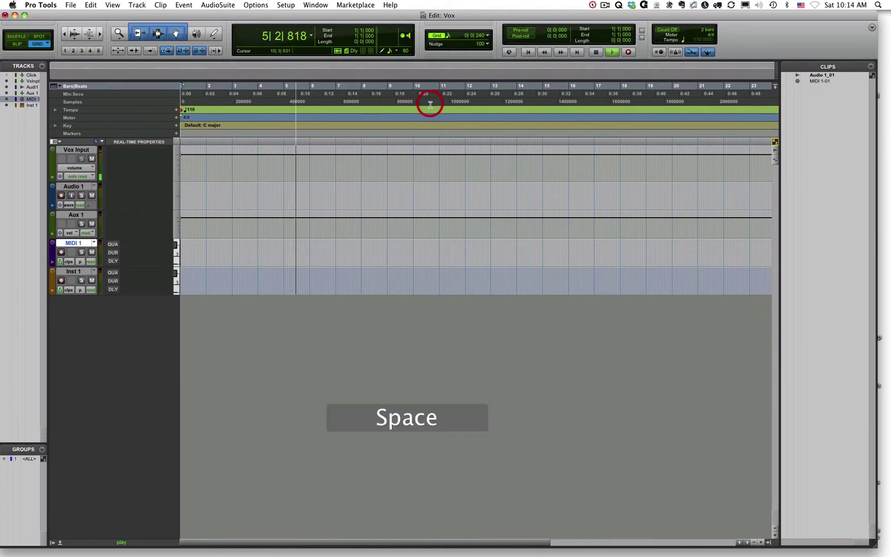
pyautogui.press('space')
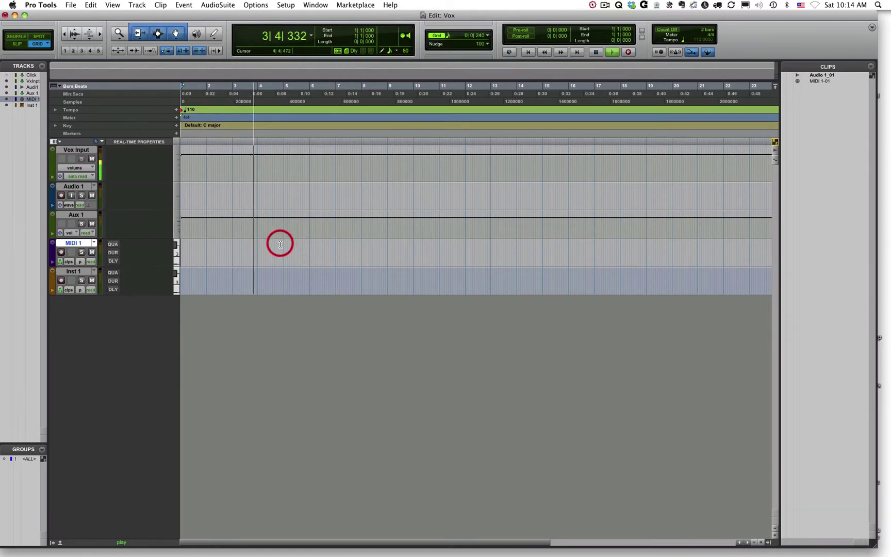
pyautogui.press('space')
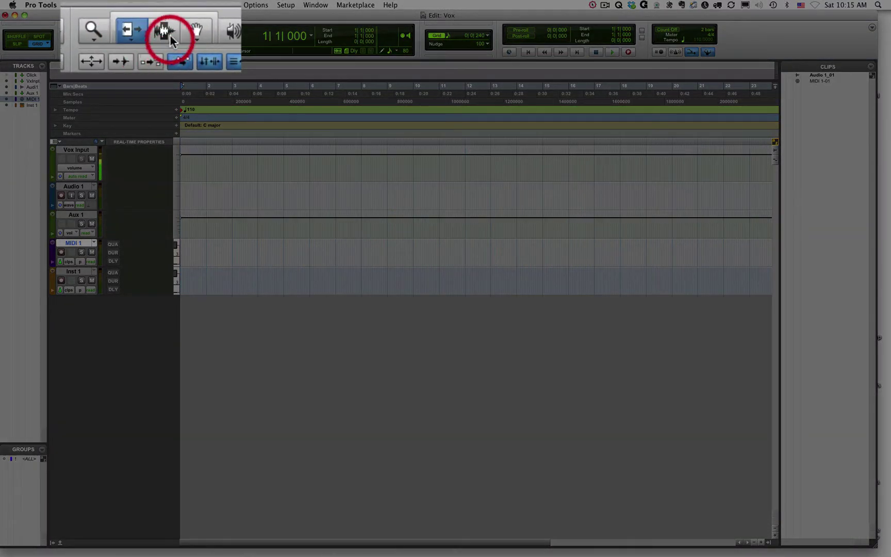
# Activate the Selector and Grabber tools individually, and combine the edit tools again with the Smart tool
pyautogui.click(166, 30)
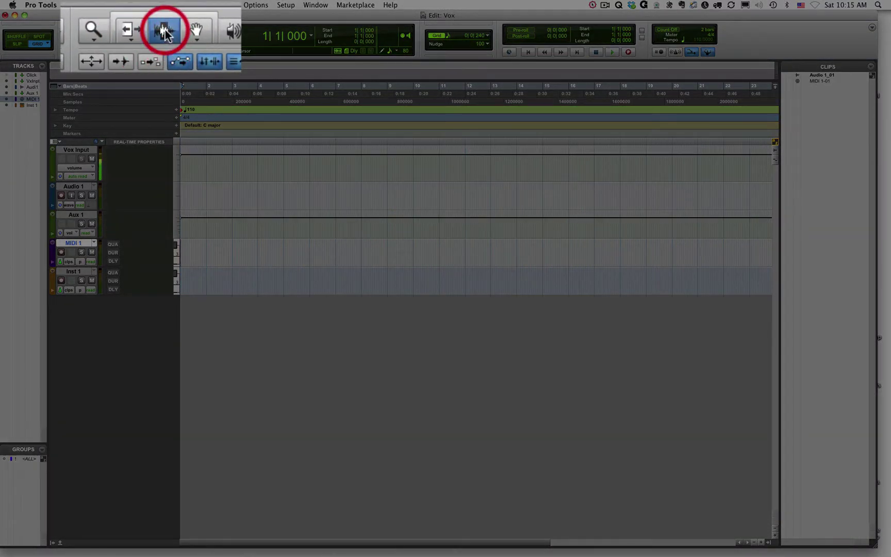
pyautogui.click(200, 31)
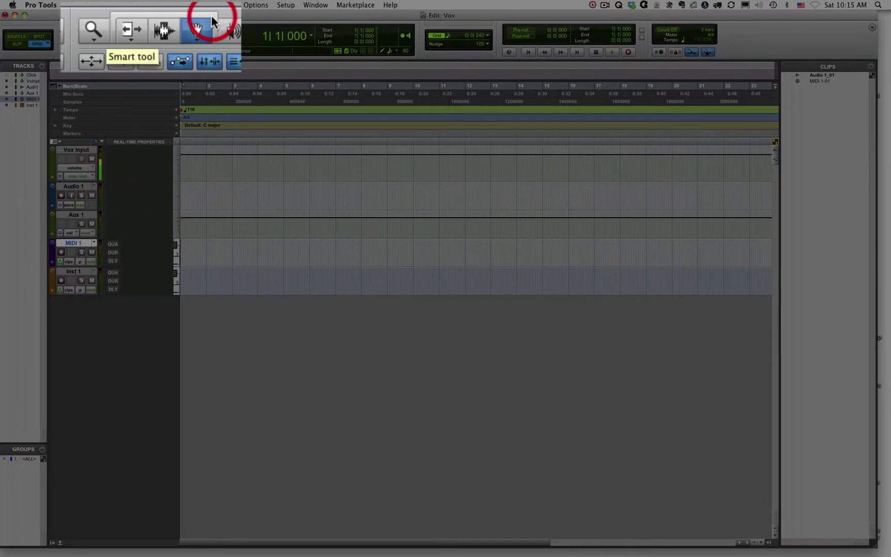
pyautogui.click(209, 17)
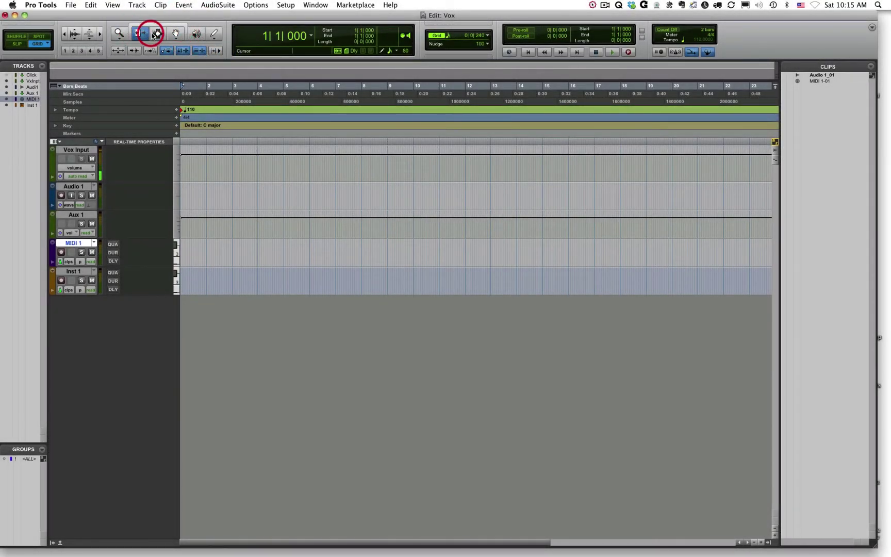
pyautogui.click(177, 35)
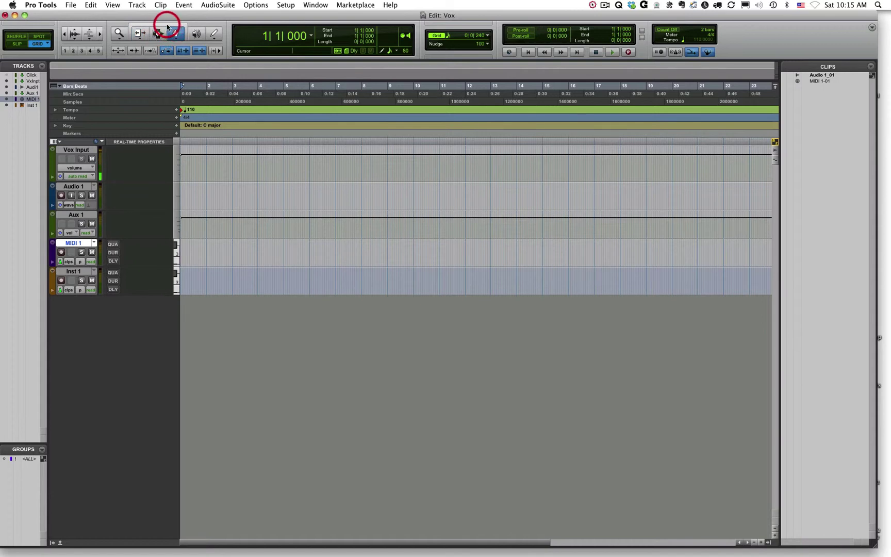
pyautogui.click(178, 21)
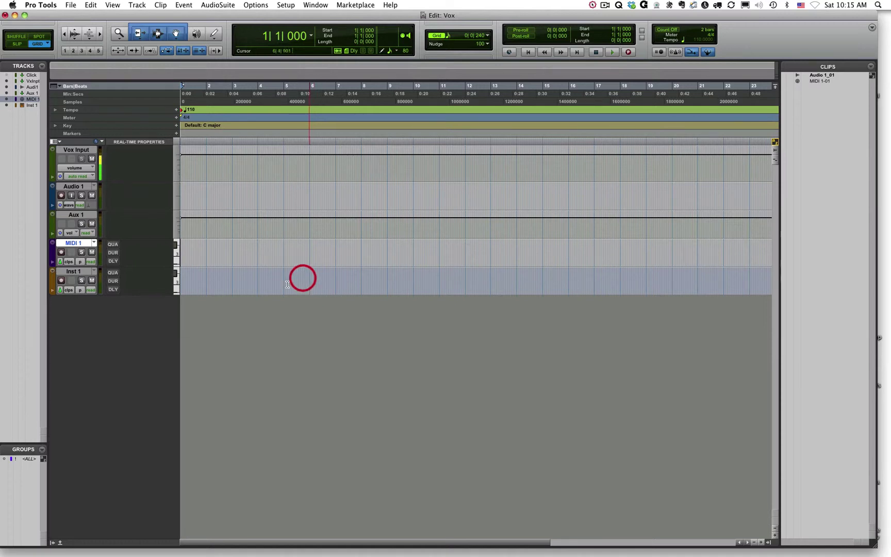
# Increase the height of the Inst 1 track and select the range from 5|1|720 to 8|4|720 on it
pyautogui.moveTo(131, 293); pyautogui.dragTo(128, 330)
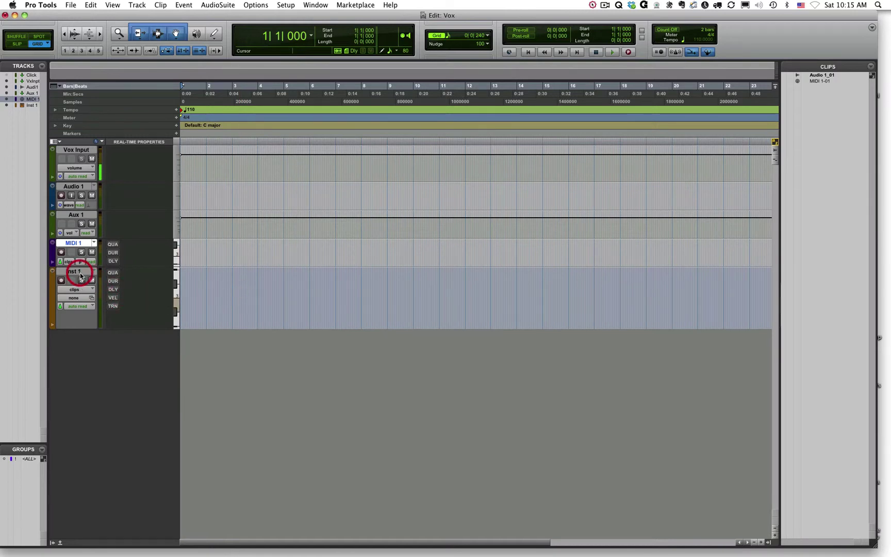
pyautogui.click(179, 298)
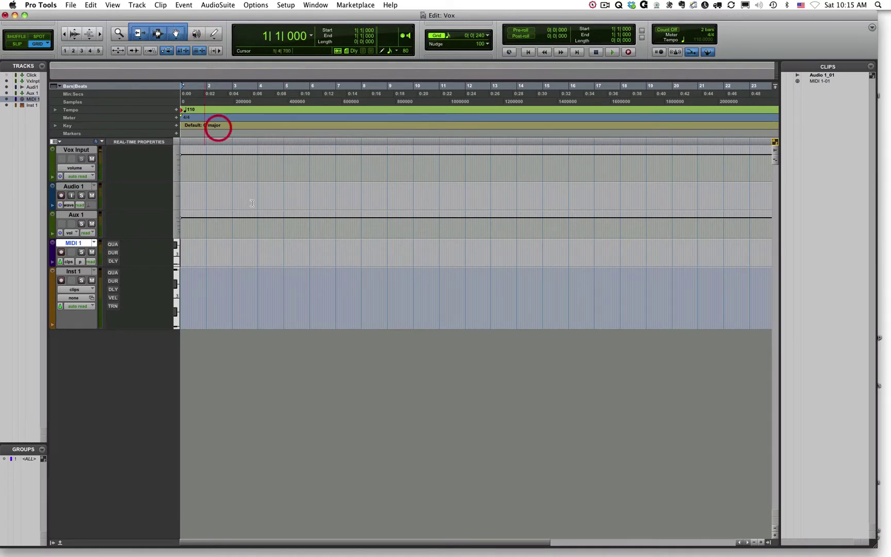
pyautogui.moveTo(289, 285); pyautogui.dragTo(385, 298)
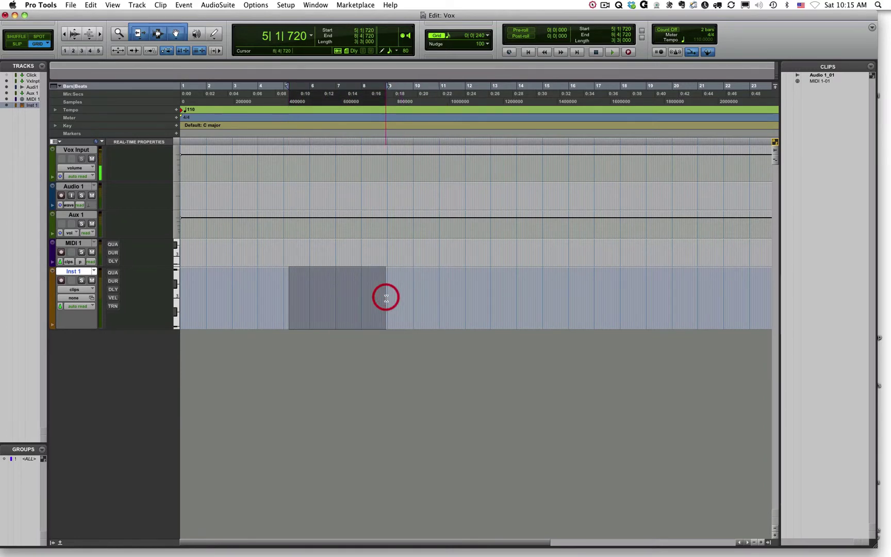
# Consolidate the selected range on the Inst 1 track into a clip, place the insertion point inside it, and select the whole clip
pyautogui.press('alt+shift+KP_3')
pyautogui.click(315, 255)
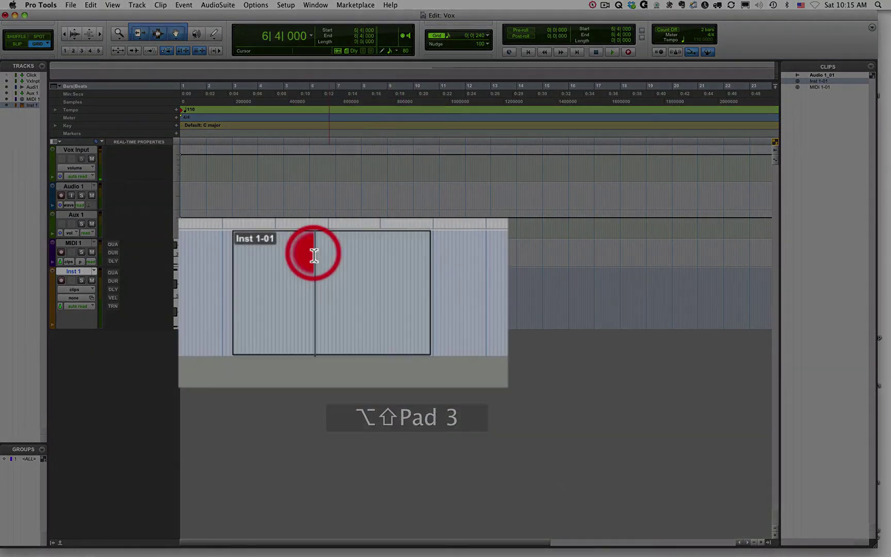
pyautogui.click(339, 345)
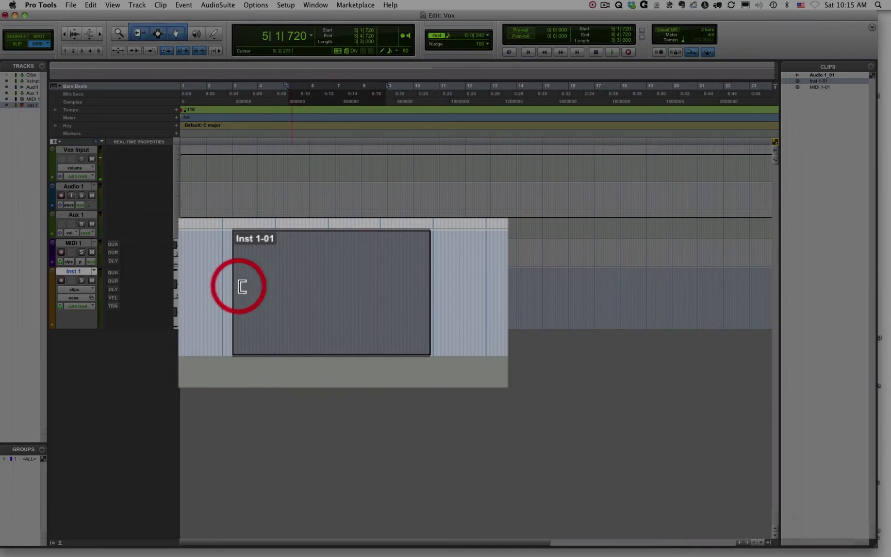
# Extend the Inst 1 clip's start back to 3|4|000 and lengthen its end, and delete the clip from the track
pyautogui.moveTo(241, 289)
pyautogui.mouseDown()
pyautogui.moveTo(290, 285)
pyautogui.moveTo(212, 290)
pyautogui.moveTo(251, 295)
pyautogui.mouseUp()
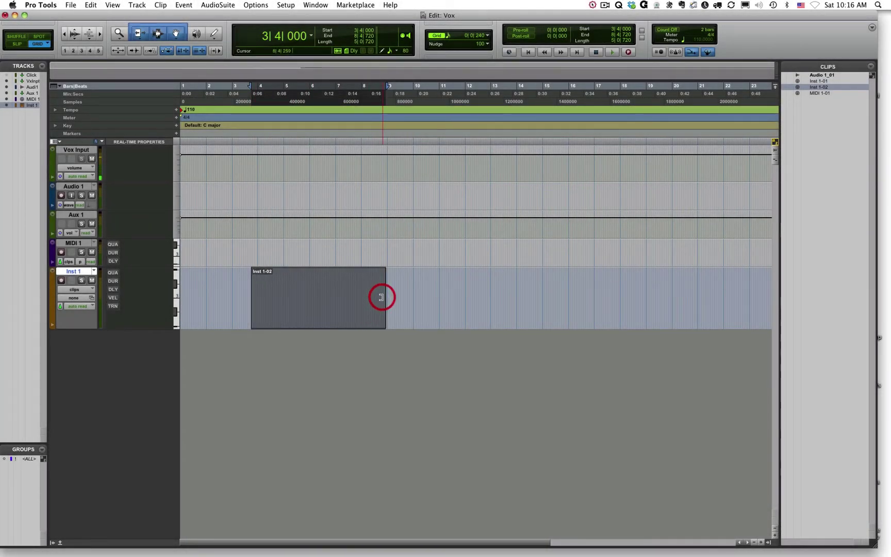
pyautogui.moveTo(382, 297); pyautogui.dragTo(435, 297)
pyautogui.click(350, 312)
pyautogui.press('Delete')
# Place the insertion point at 5|3|240 on MIDI 1, at 10|1|000 on Inst 1, and at 9|1|000 on MIDI 1
pyautogui.click(298, 317)
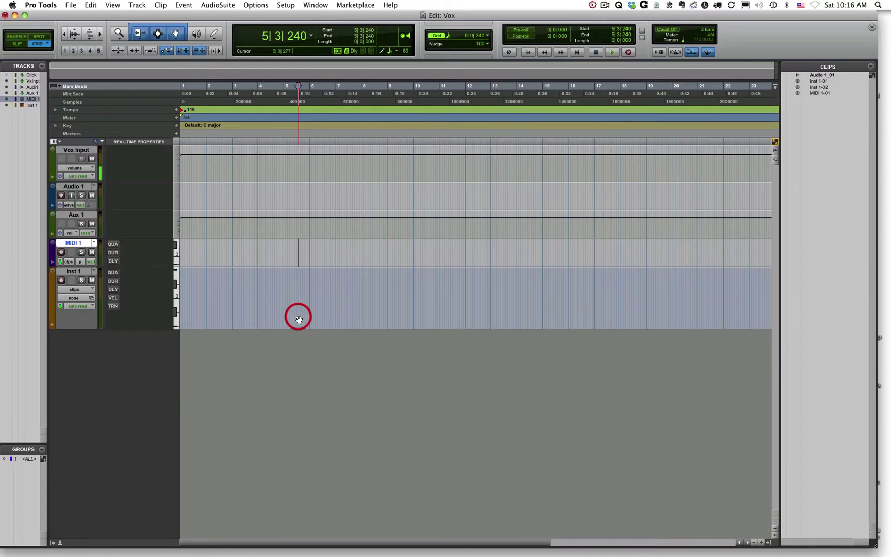
pyautogui.click(413, 288)
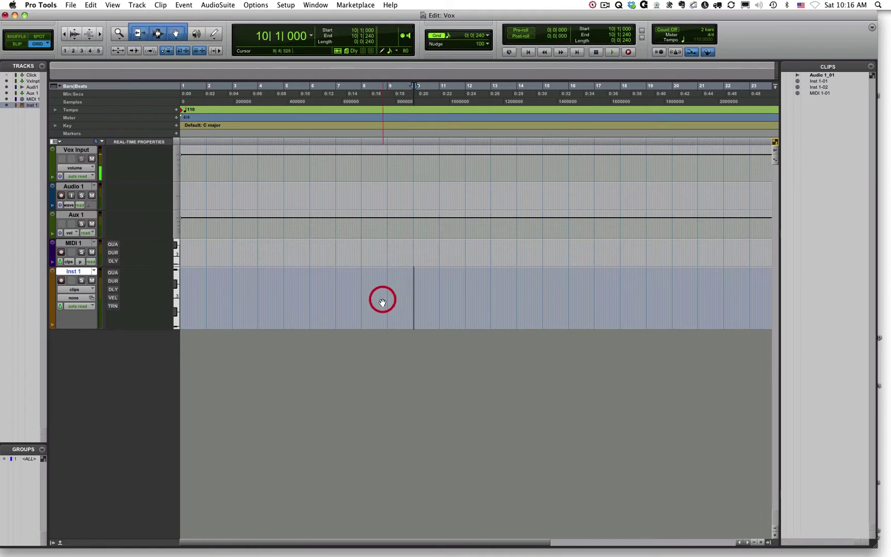
pyautogui.click(387, 245)
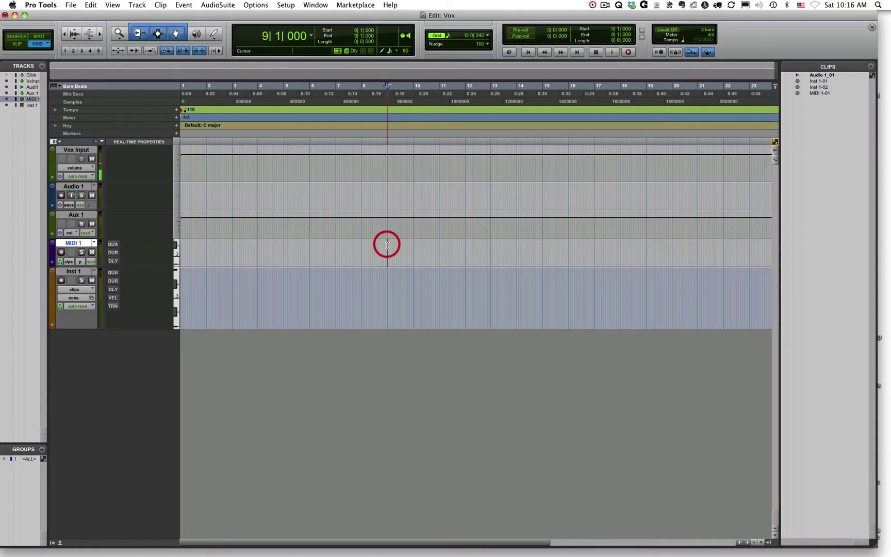
# Start and stop playback from 10|1|000, 17|1|000 and 3|1|000, placing the insertion point on the MIDI 1 track each time
pyautogui.click(413, 246)
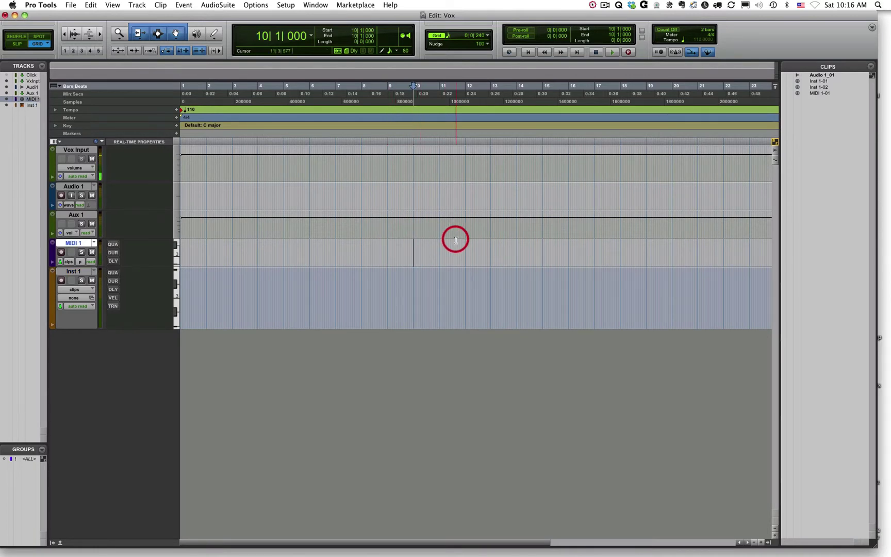
pyautogui.press('space')
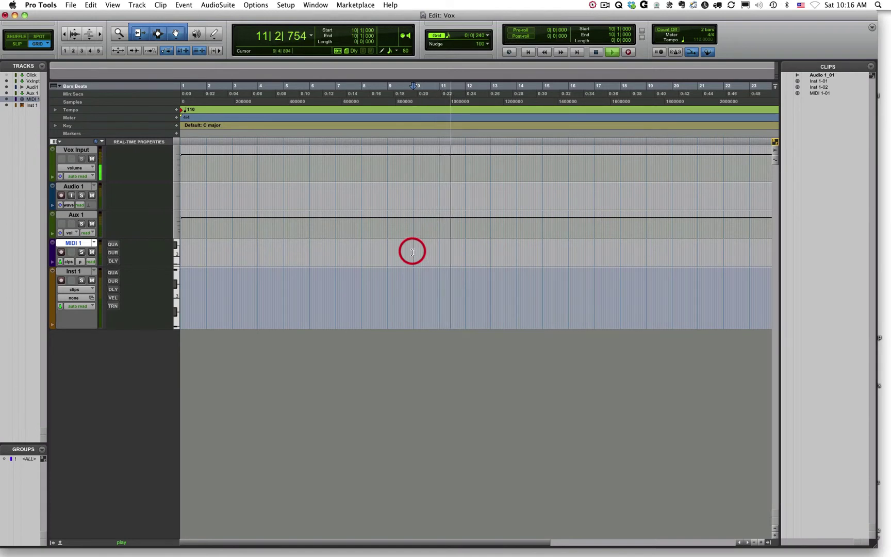
pyautogui.press('space')
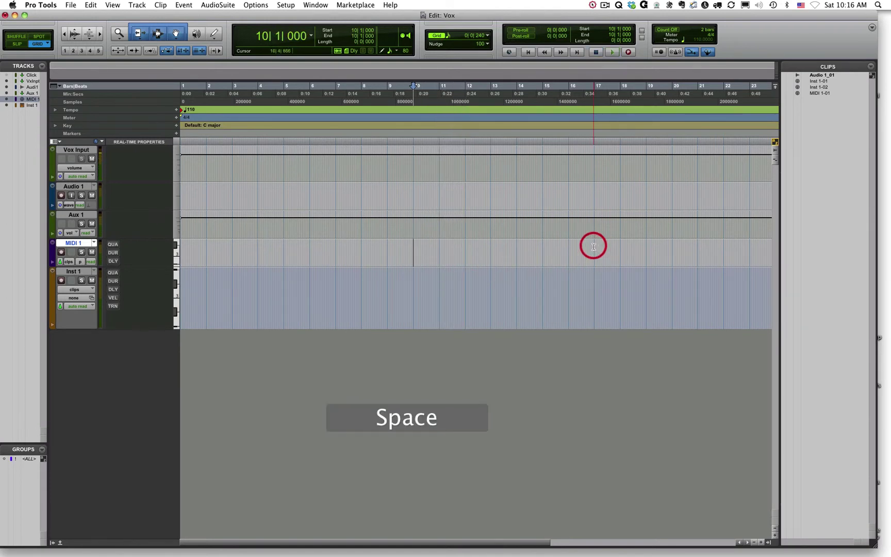
pyautogui.click(593, 253)
pyautogui.press('space')
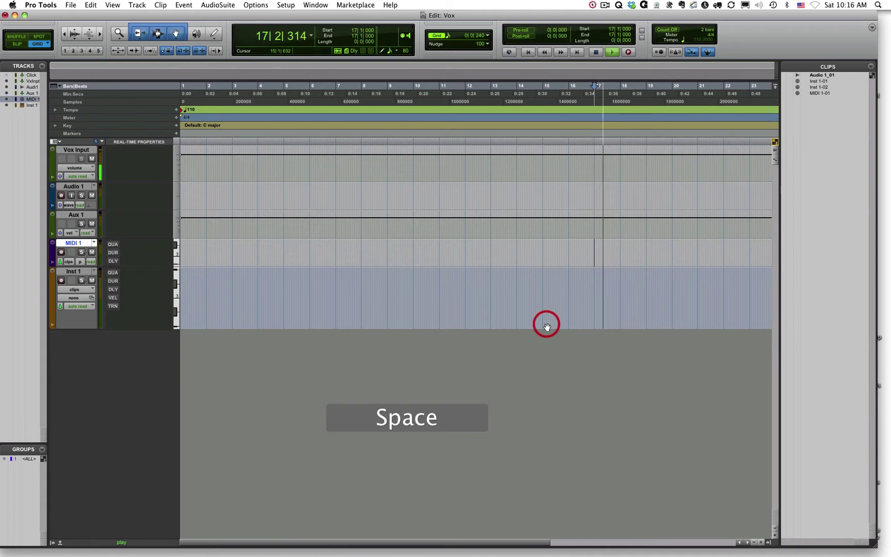
pyautogui.press('space')
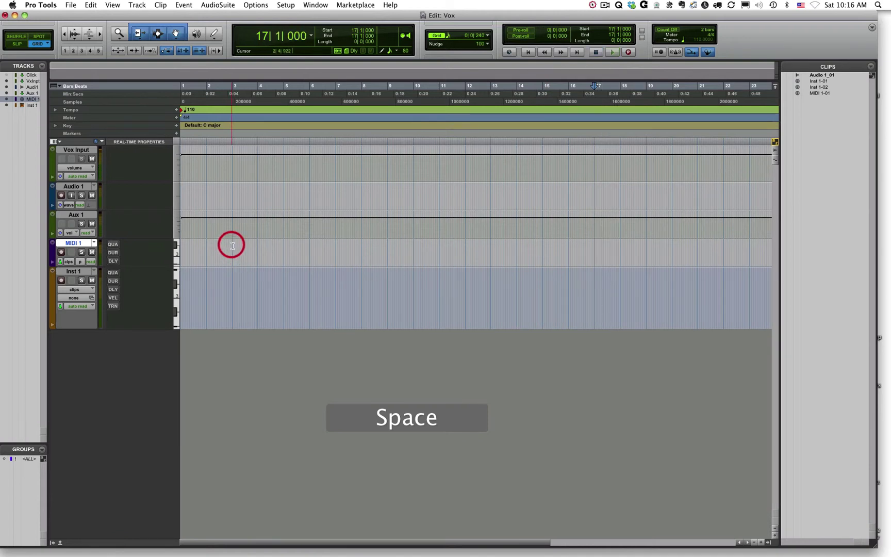
pyautogui.click(232, 246)
pyautogui.press('space')
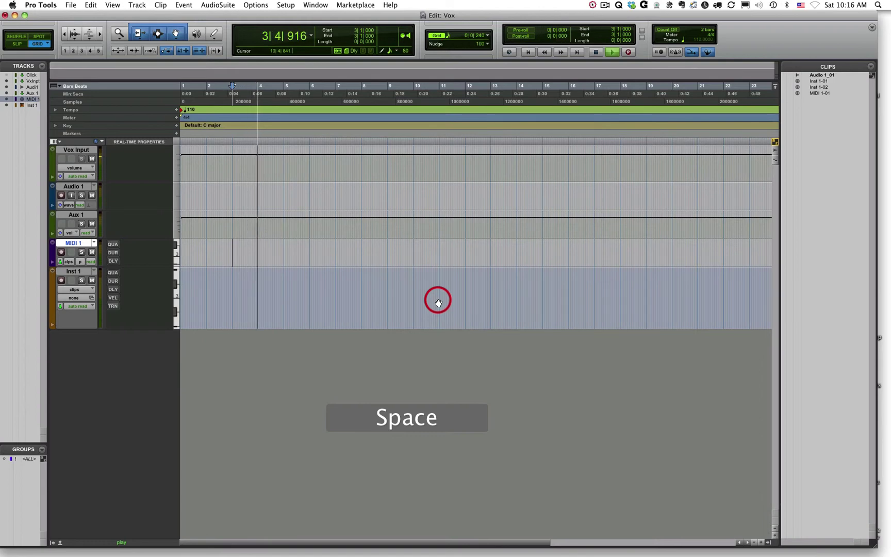
pyautogui.press('space')
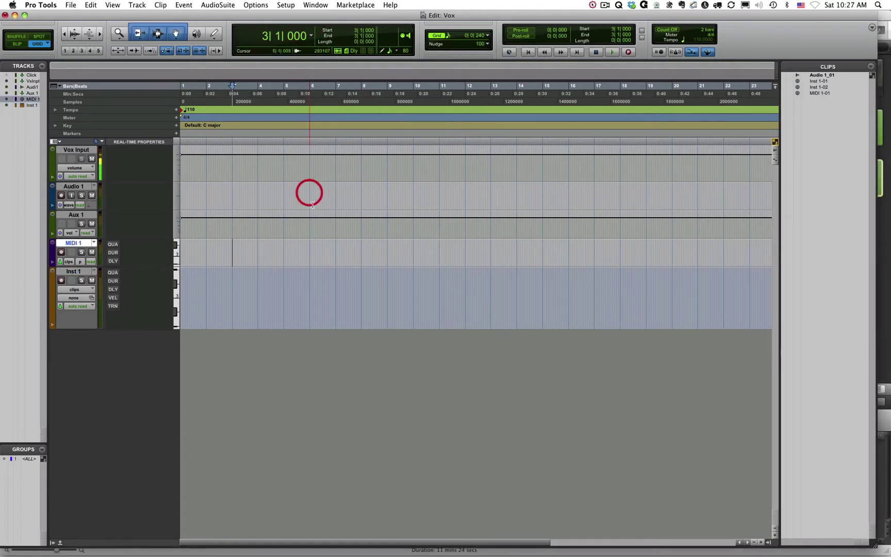
# Place the insertion point on the Inst 1 track at 4|1|000 and 10|1|000, and start and stop playback from 15|1|000
pyautogui.click(258, 287)
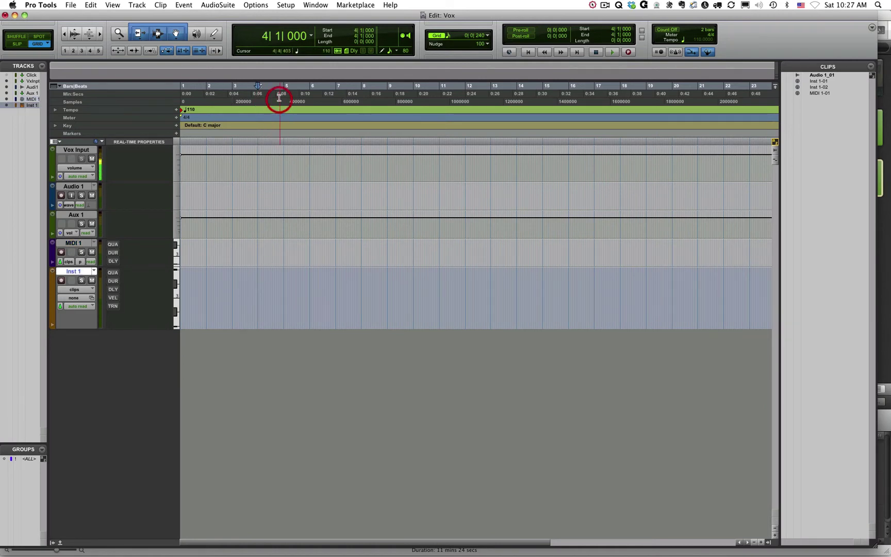
pyautogui.click(413, 272)
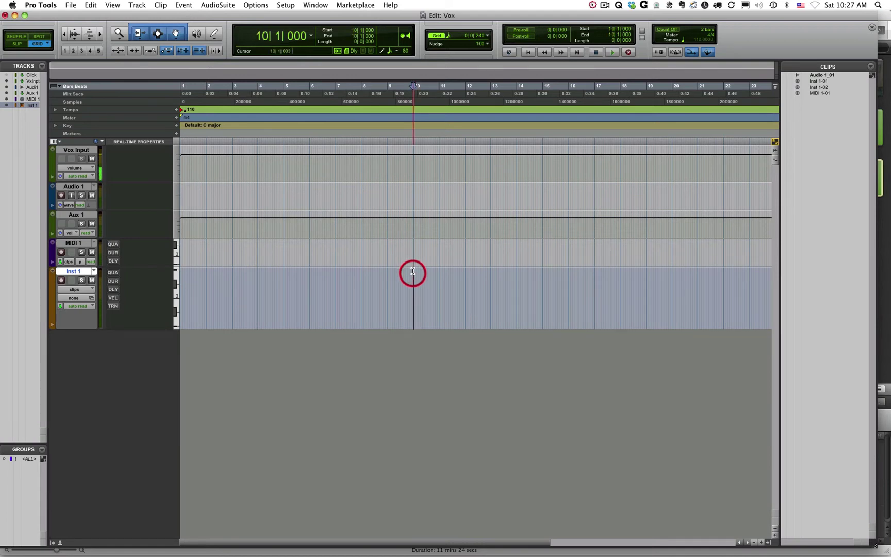
pyautogui.click(267, 36)
pyautogui.press('space')
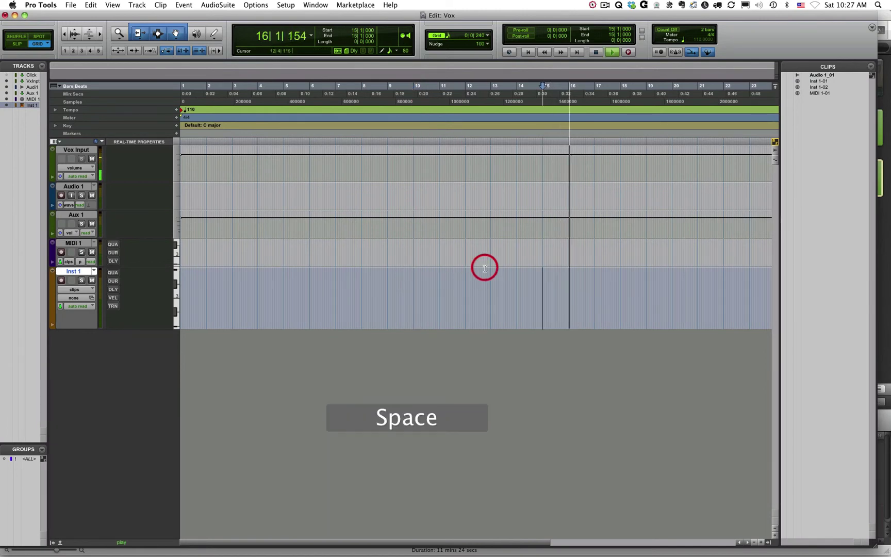
pyautogui.press('space')
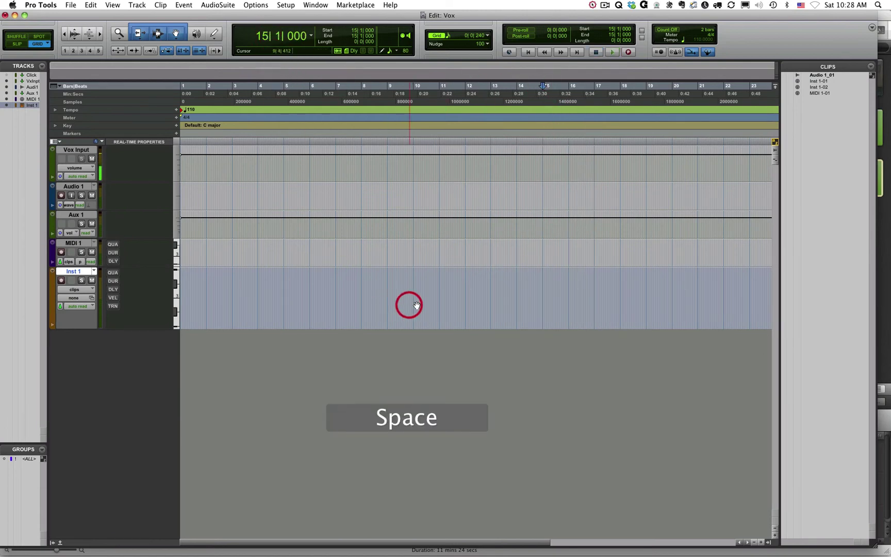
# Place the insertion point at 10|1|000 on the Inst 1 track and start and stop playback from there
pyautogui.click(412, 275)
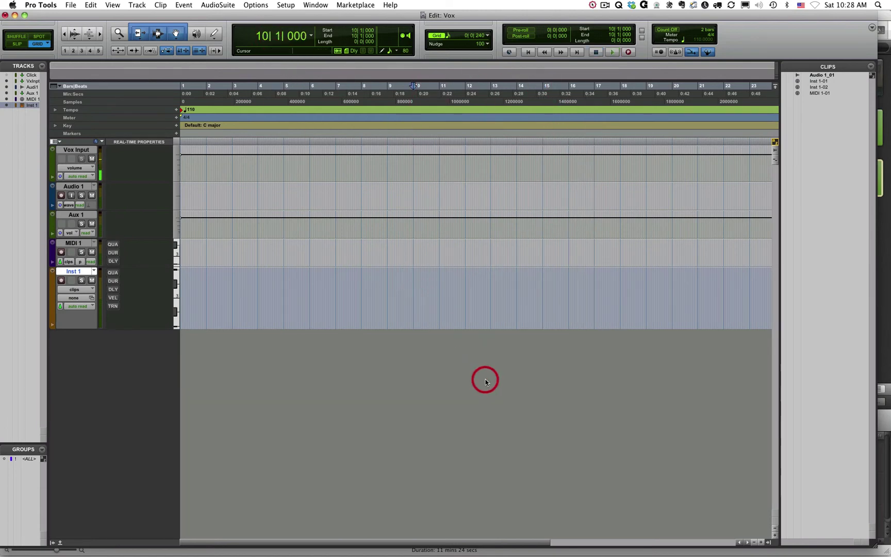
pyautogui.press('space')
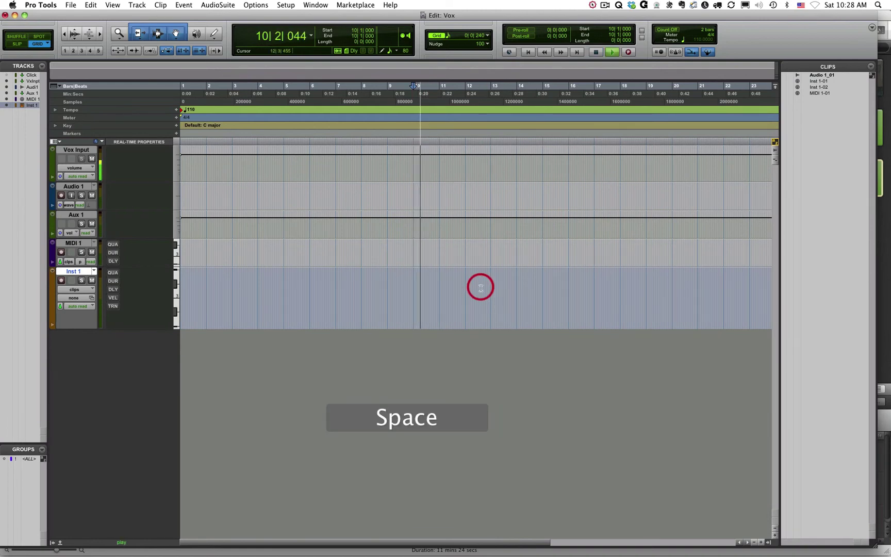
pyautogui.press('space')
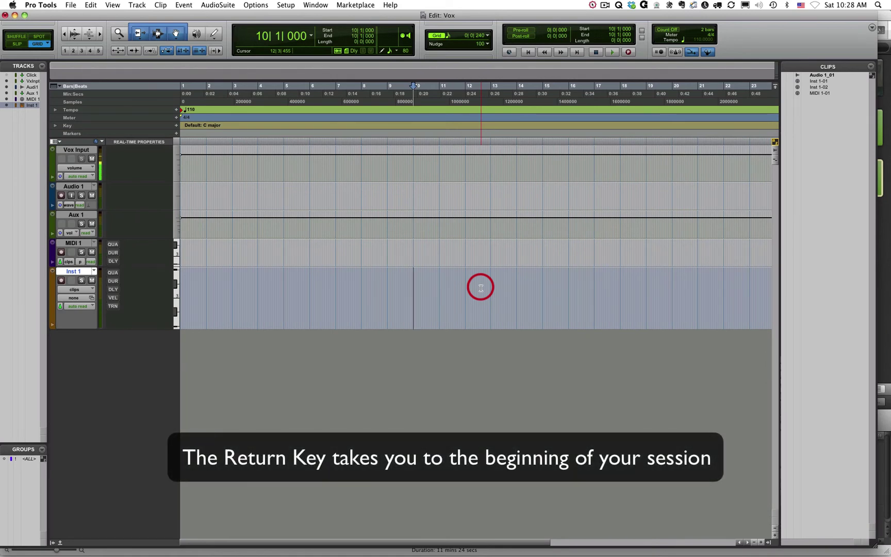
# Return to the beginning of the session and start and stop playback from there
pyautogui.press('Return')
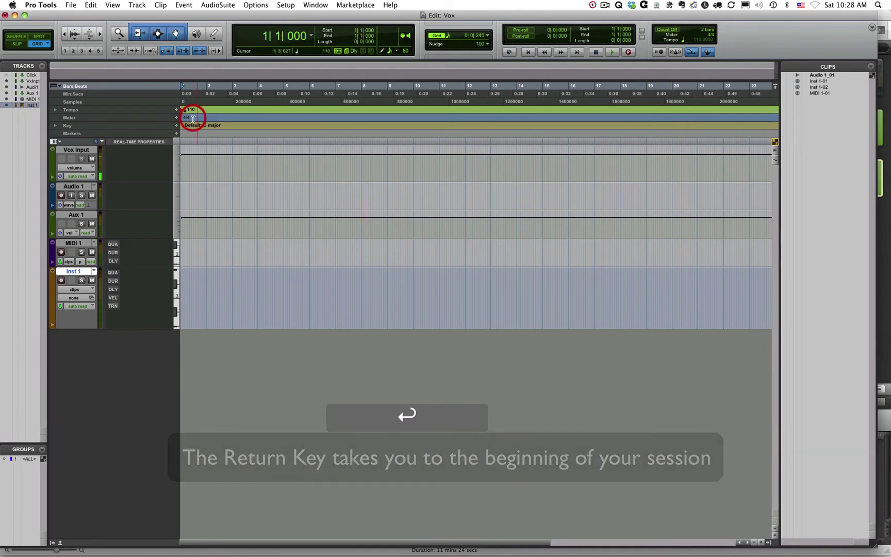
pyautogui.press('space')
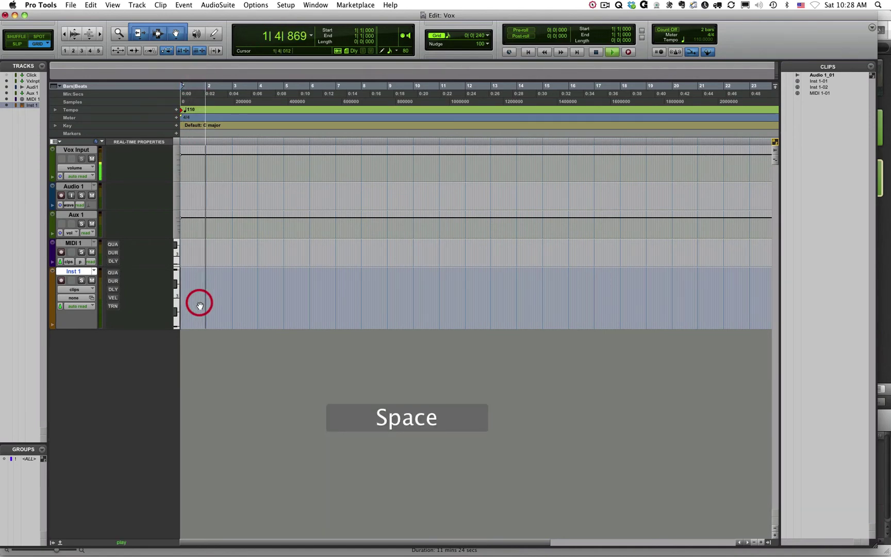
pyautogui.press('space')
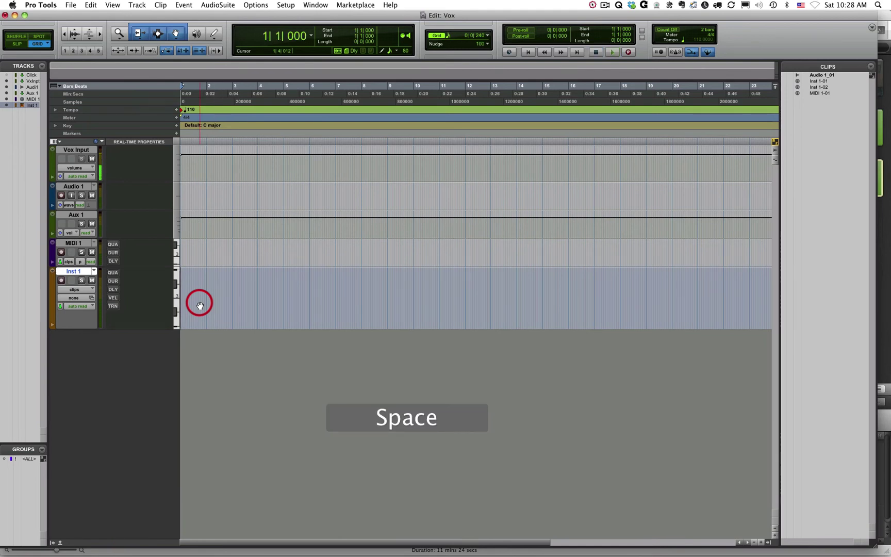
# On the Inst 1 track, place the insertion point at 4|1|000 and 6|1|000, select 7|4|720 to 8|1|000, and place it at 11|1|000
pyautogui.click(257, 273)
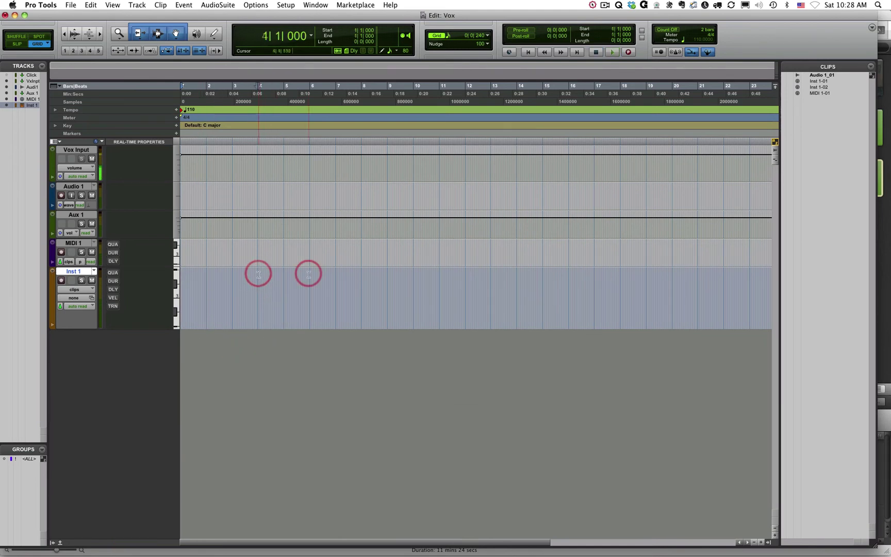
pyautogui.click(309, 274)
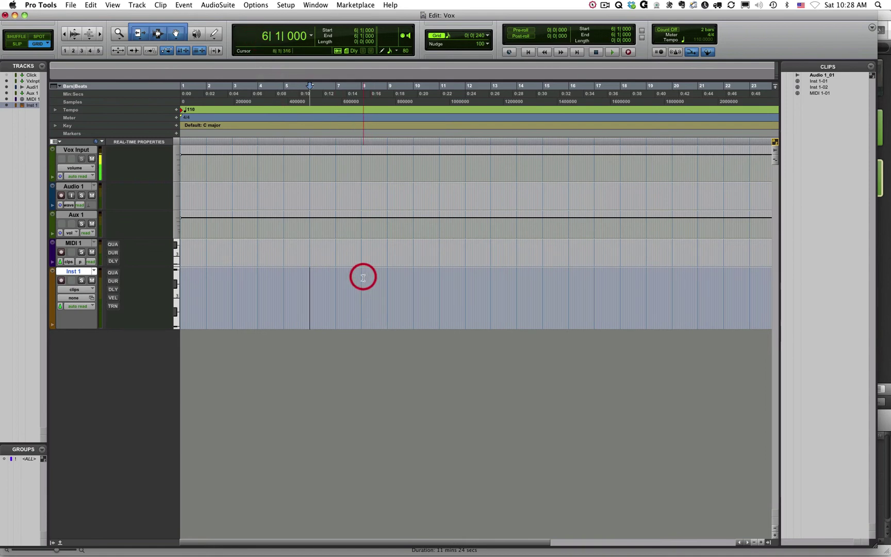
pyautogui.moveTo(359, 277); pyautogui.dragTo(362, 278)
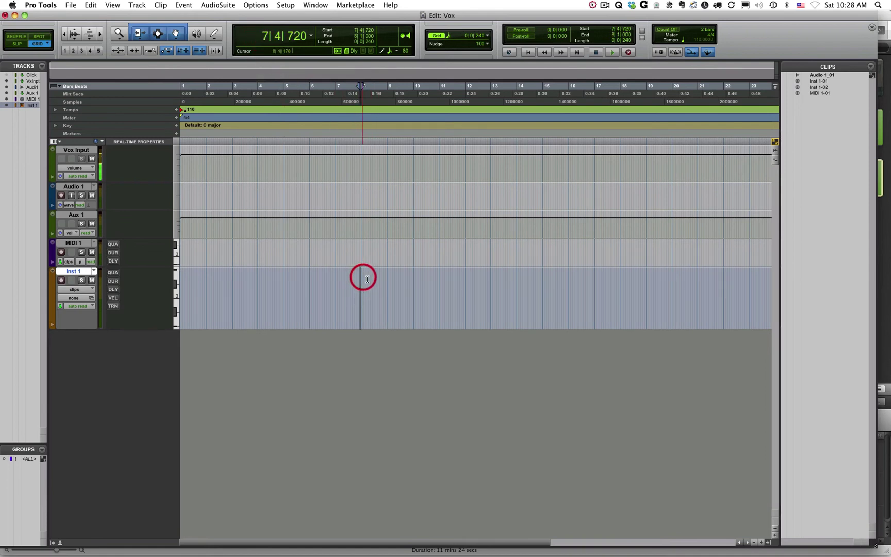
pyautogui.click(439, 276)
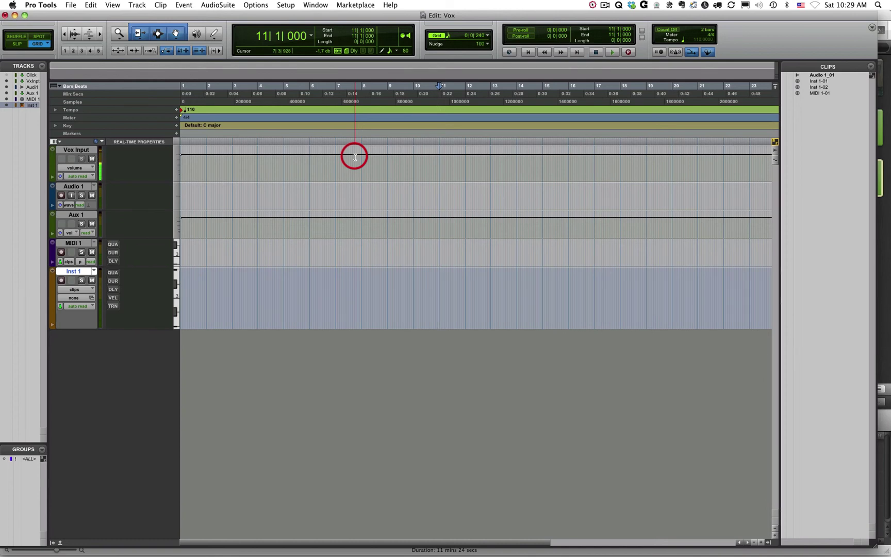
# Play briefly from 14|1|000 on the Audio 1 track, stop, and return to the beginning of the session
pyautogui.press('Return')
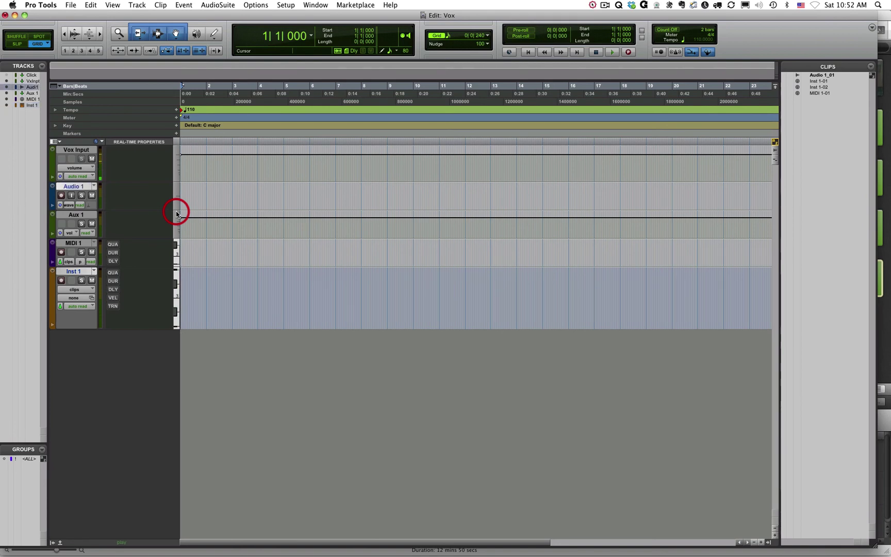
pyautogui.click(516, 188)
pyautogui.press('space')
pyautogui.press('space')
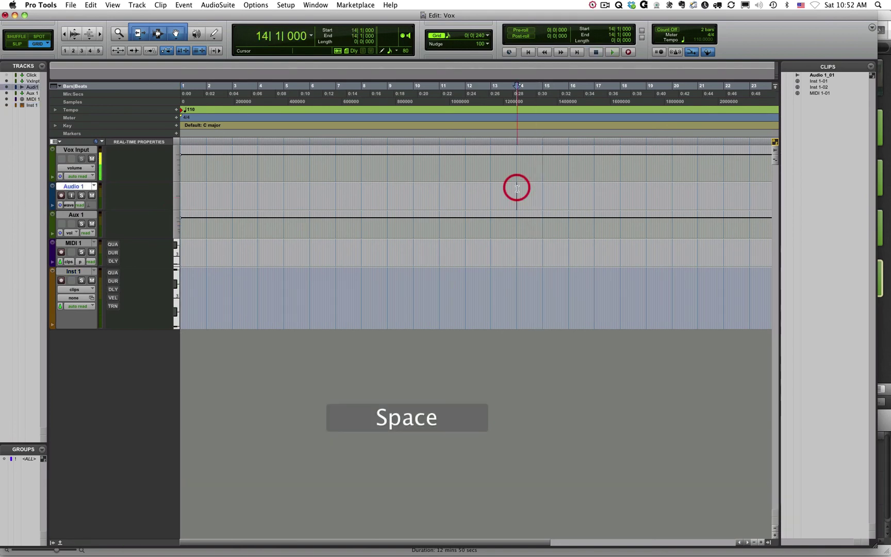
pyautogui.press('Return')
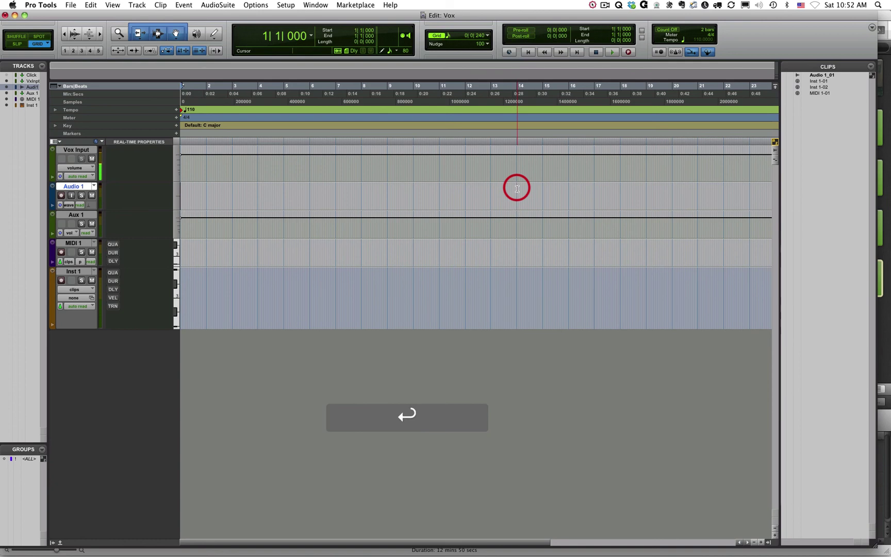
# Place the insertion point at several successively earlier positions on the Inst 1 track, ending at 6|1|000
pyautogui.click(413, 275)
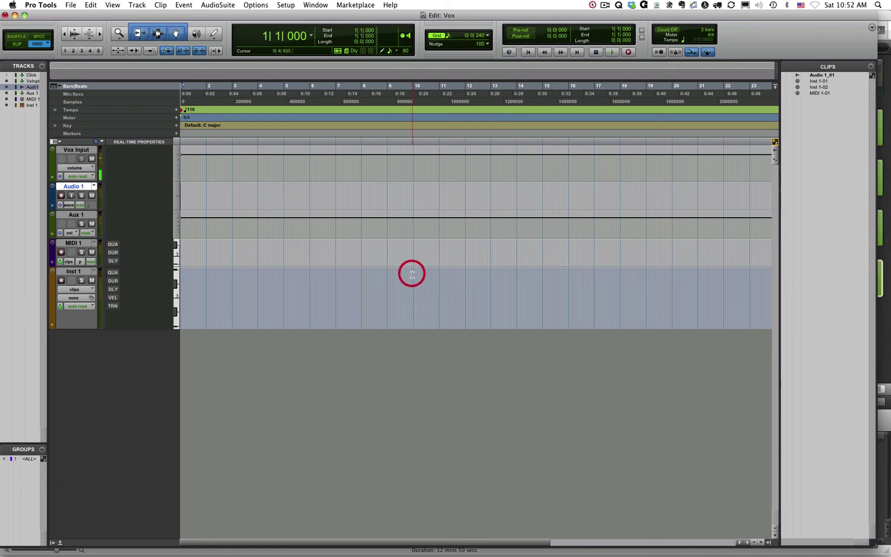
pyautogui.click(359, 274)
pyautogui.click(307, 276)
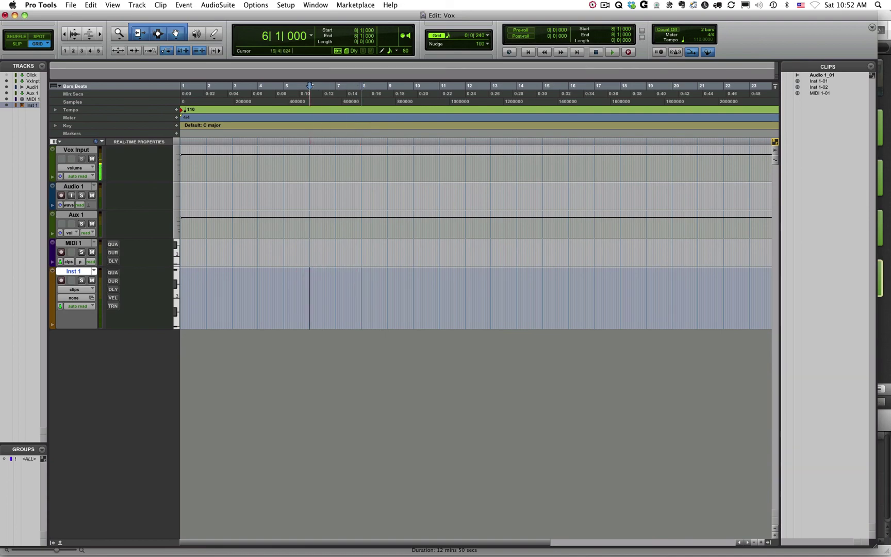
pyautogui.click(562, 241)
pyautogui.press('shift+super')
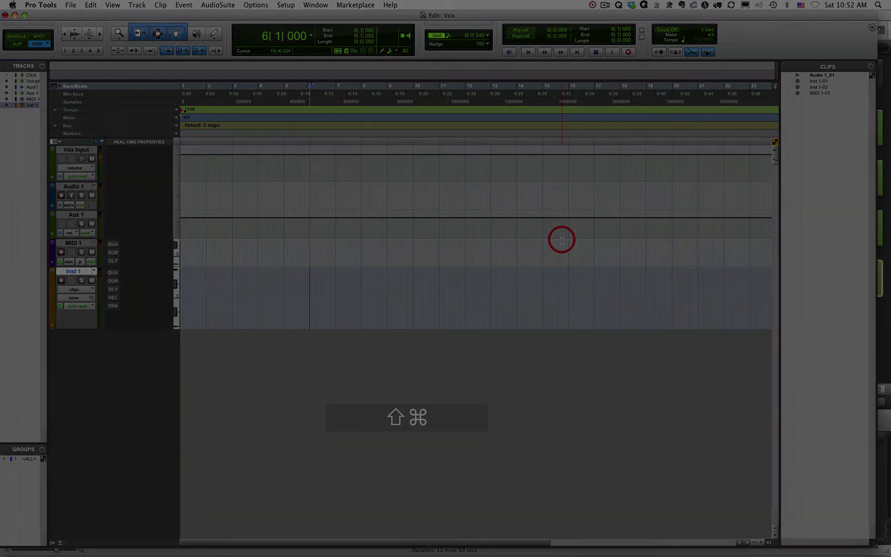